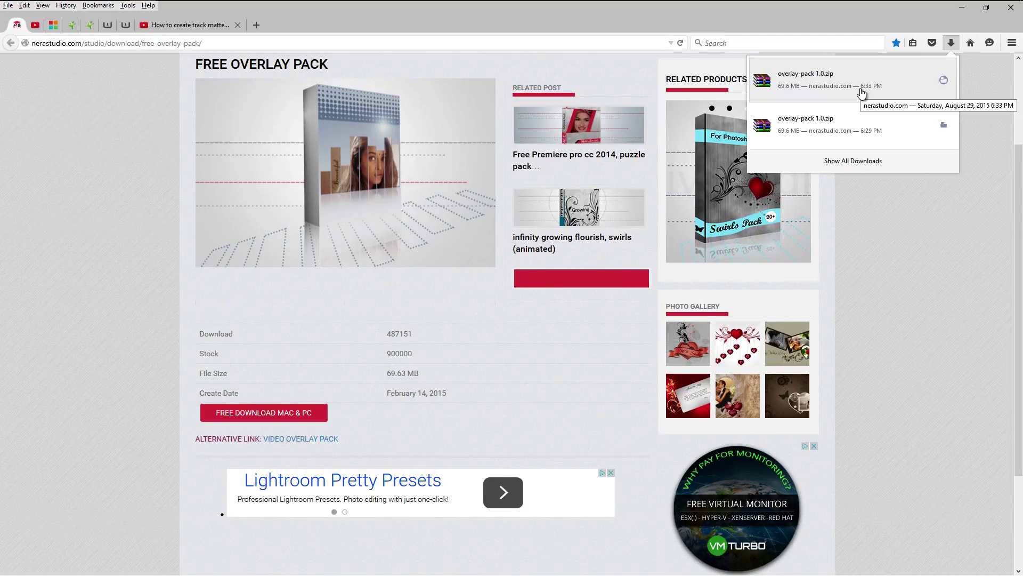
# Dismiss the downloads list, minimize the browser and move the Free MP4 Video Converter window fully into view on the desktop.
pyautogui.click(910, 280)
pyautogui.click(962, 13)
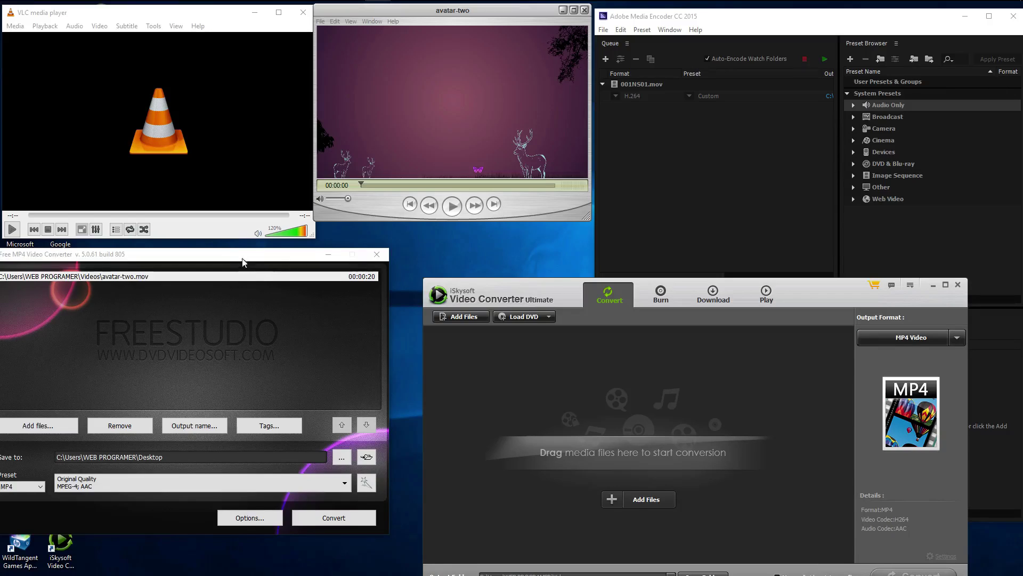
pyautogui.moveTo(240, 254); pyautogui.dragTo(264, 258)
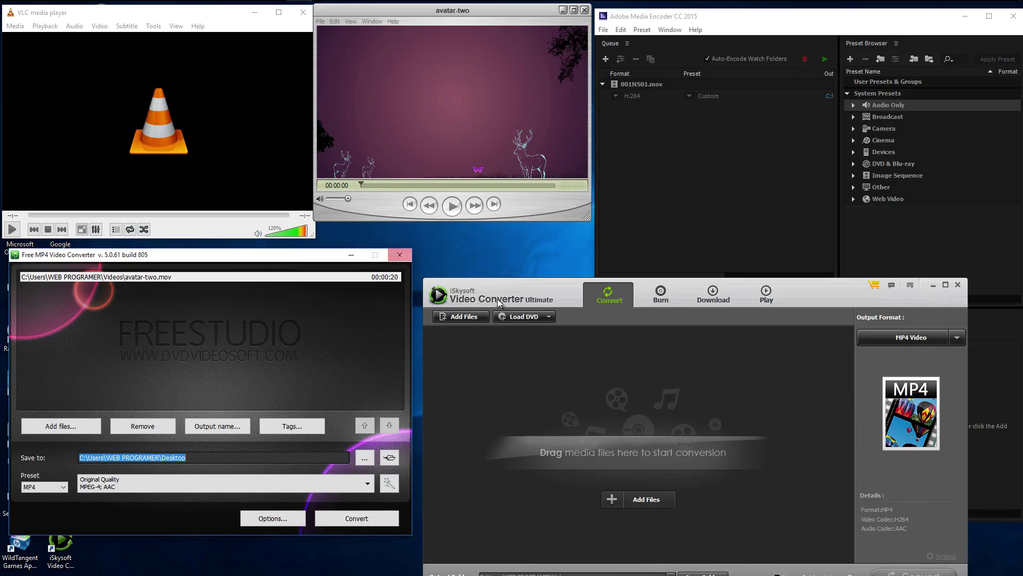
# Switch back to Firefox to view the Free Overlay Pack download page.
pyautogui.click(532, 291)
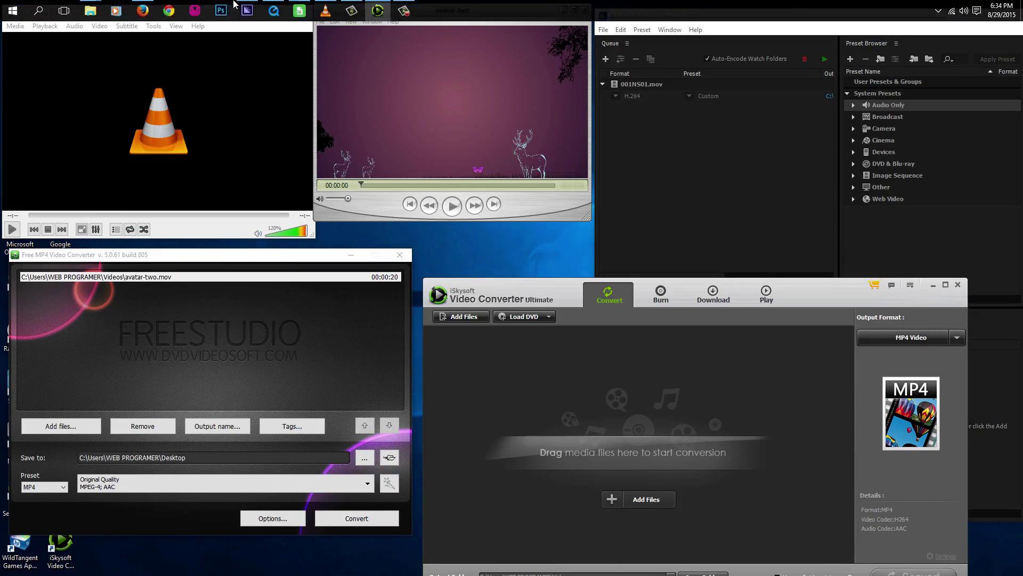
pyautogui.click(142, 11)
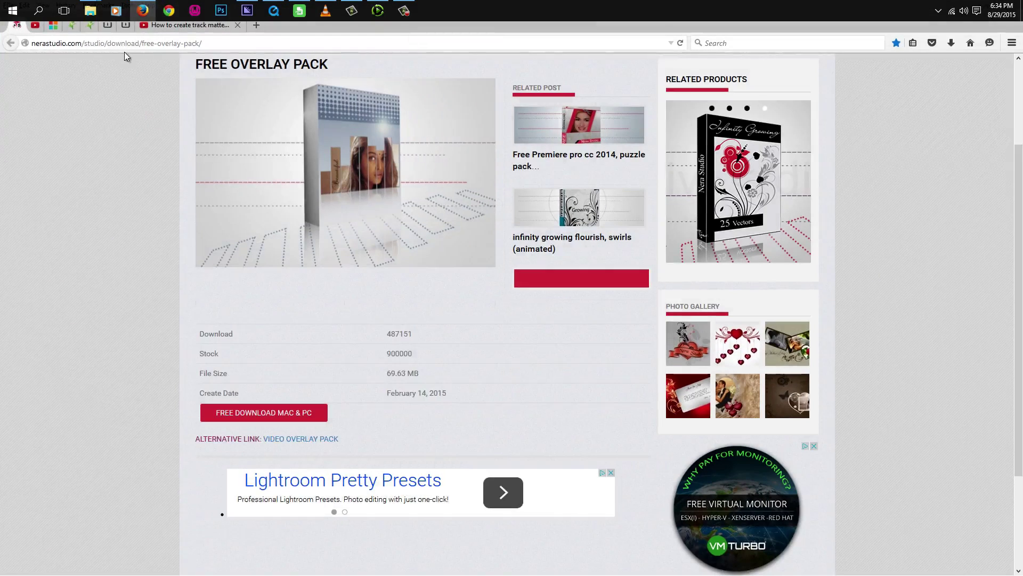
pyautogui.click(75, 28)
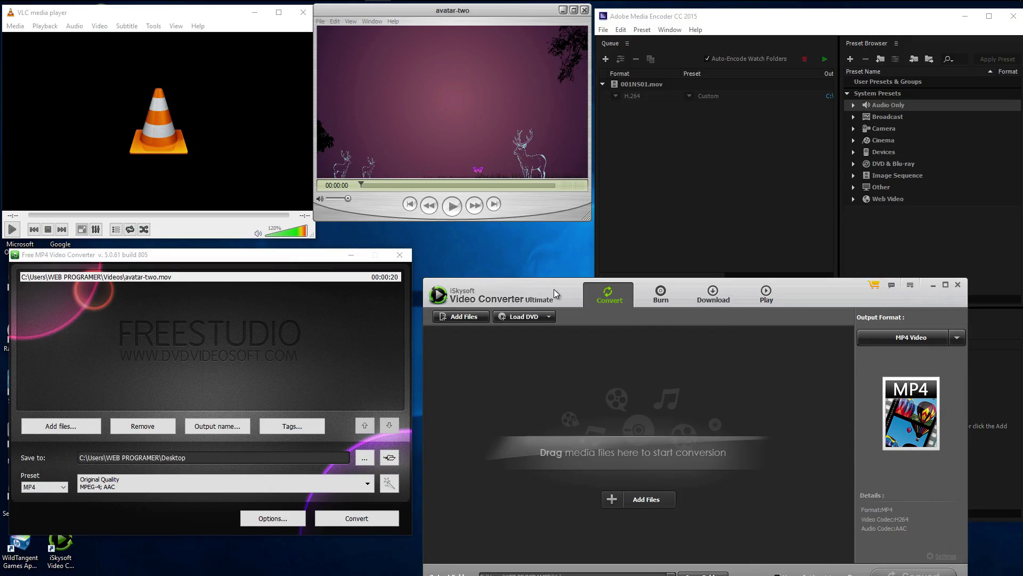
# Add the avatar-two video from the Videos folder to iSkysoft Video Converter Ultimate.
pyautogui.click(471, 319)
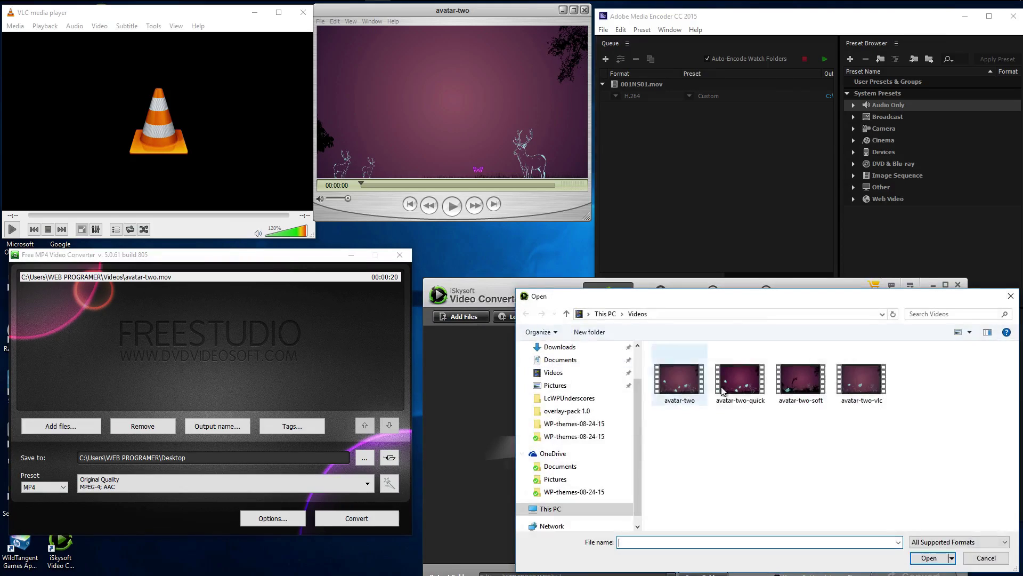
pyautogui.click(682, 384)
pyautogui.click(927, 558)
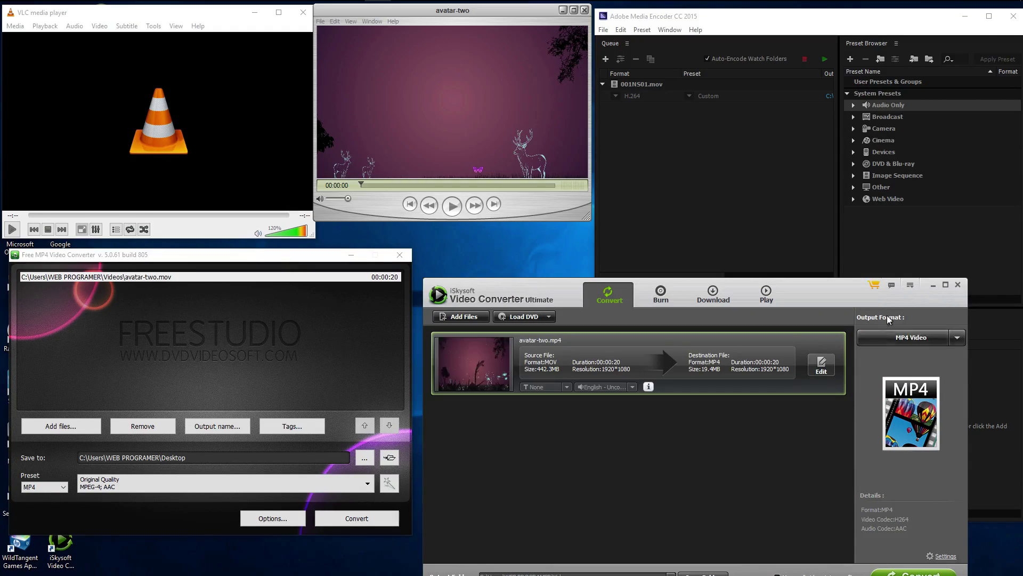
# Check the output formats offered for the video and exit iSkysoft Video Converter Ultimate completely.
pyautogui.click(957, 338)
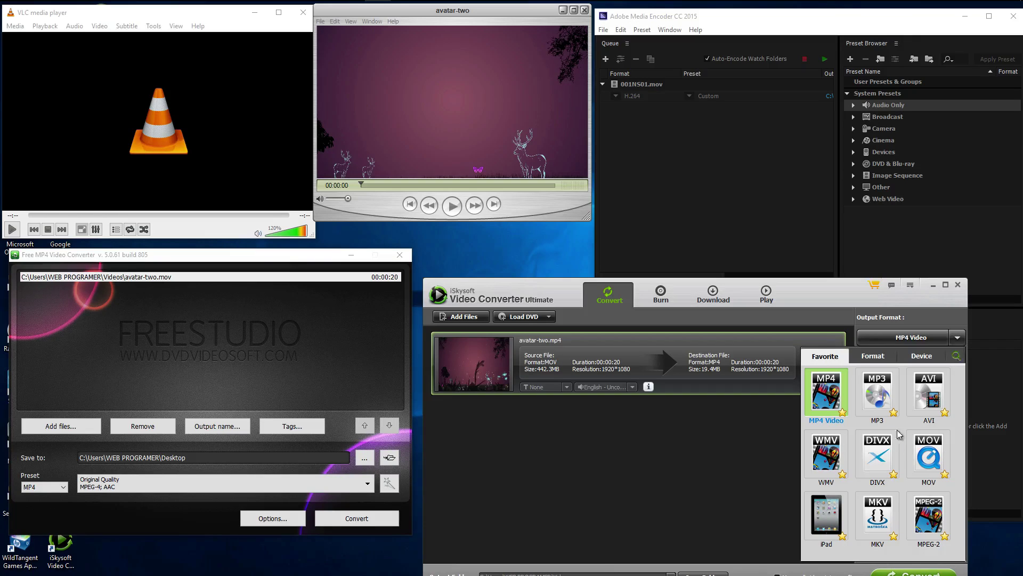
pyautogui.click(711, 463)
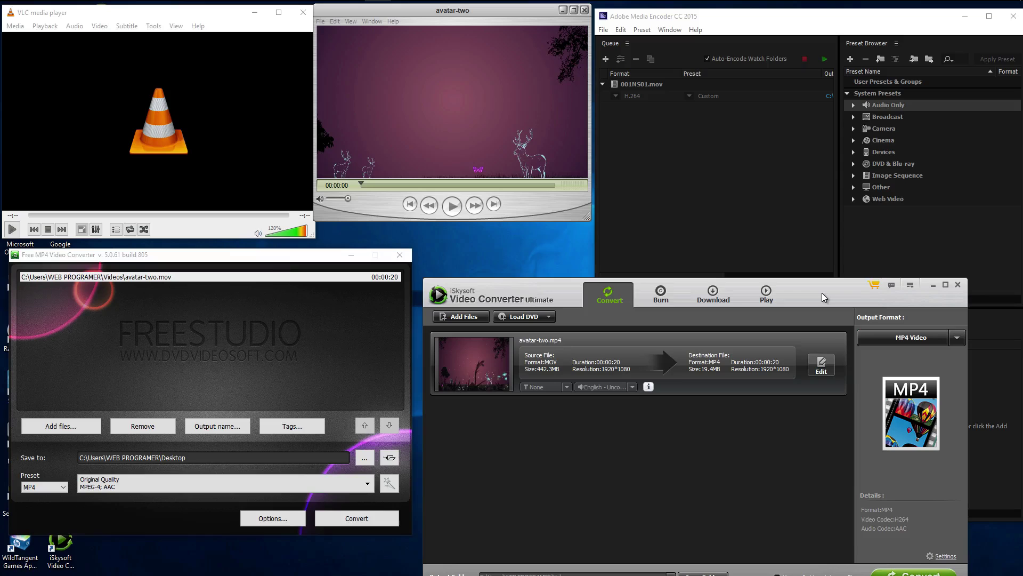
pyautogui.click(959, 287)
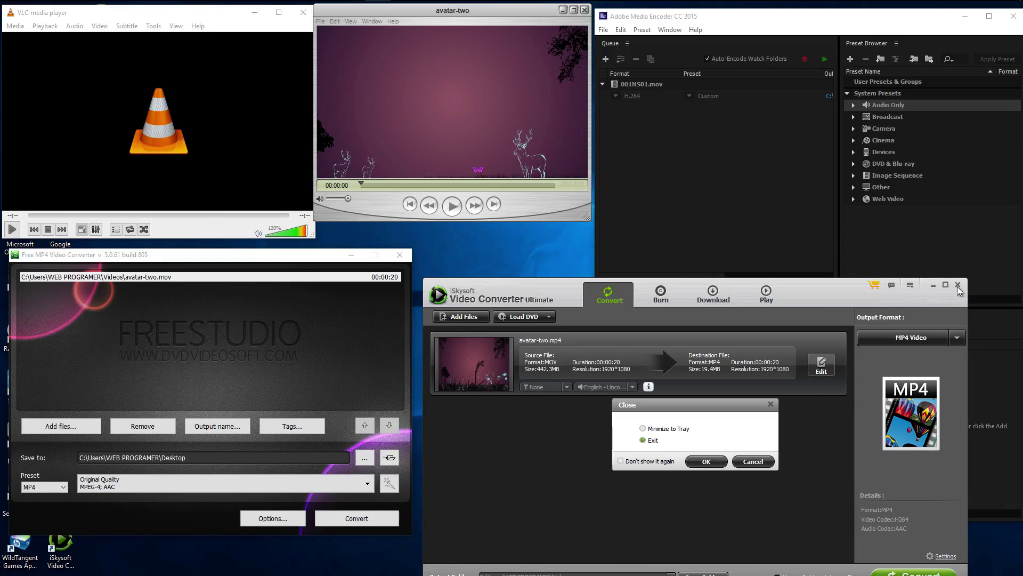
pyautogui.click(721, 463)
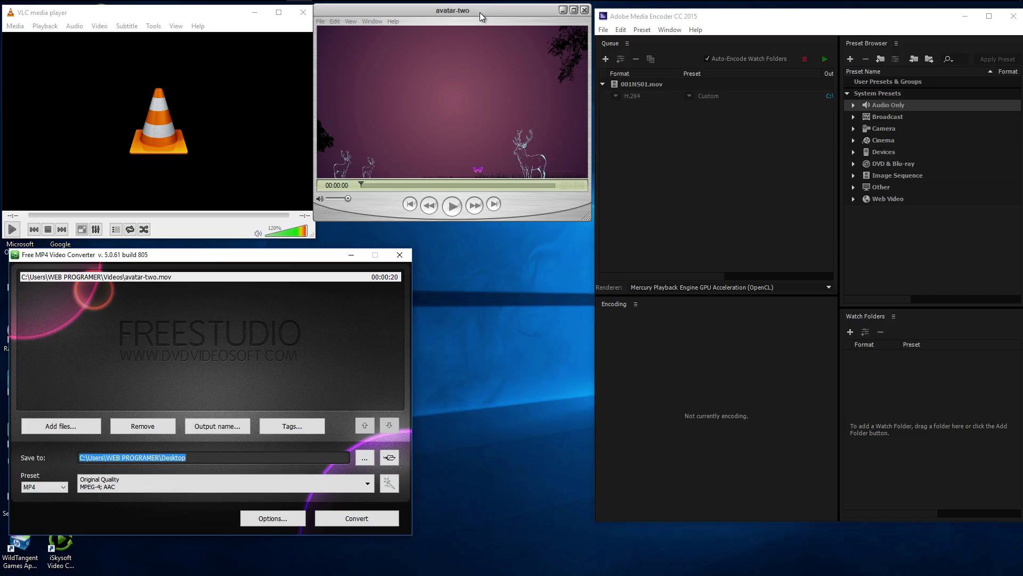
# Move the avatar-two QuickTime Player window into open space, look over its file and export commands, and close the player.
pyautogui.moveTo(480, 12); pyautogui.dragTo(670, 195)
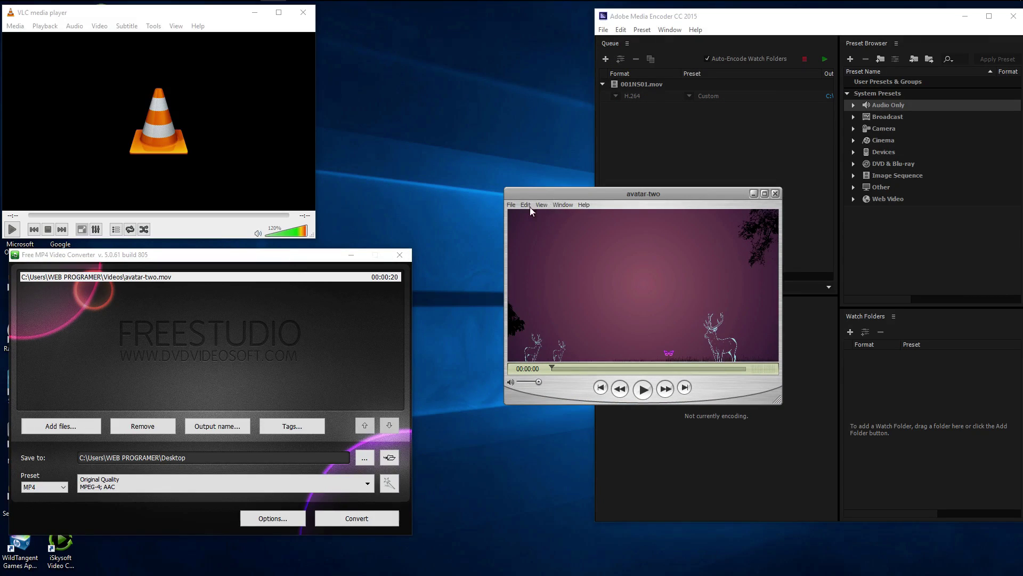
pyautogui.click(513, 206)
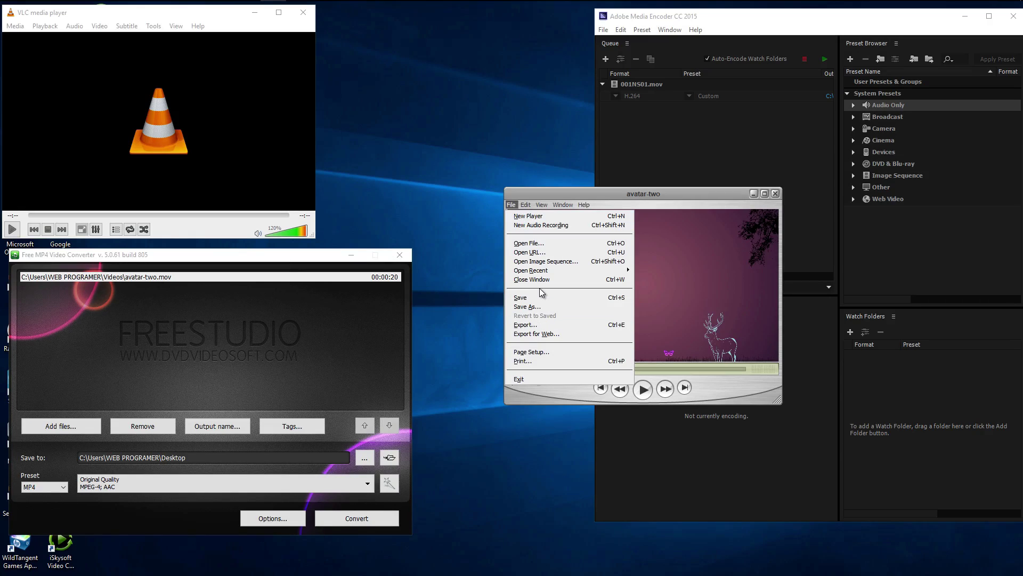
pyautogui.moveTo(584, 204)
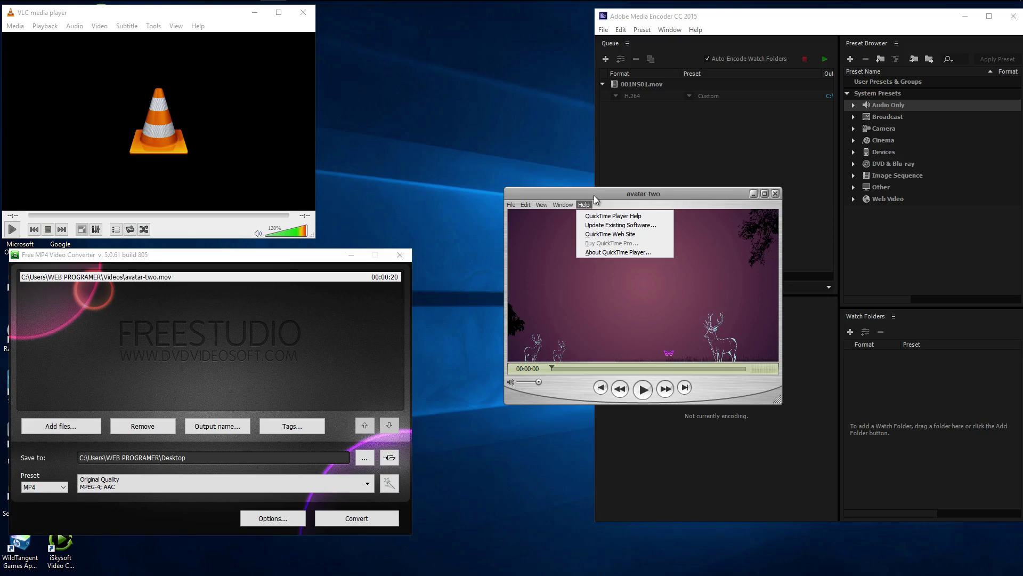
pyautogui.moveTo(526, 193)
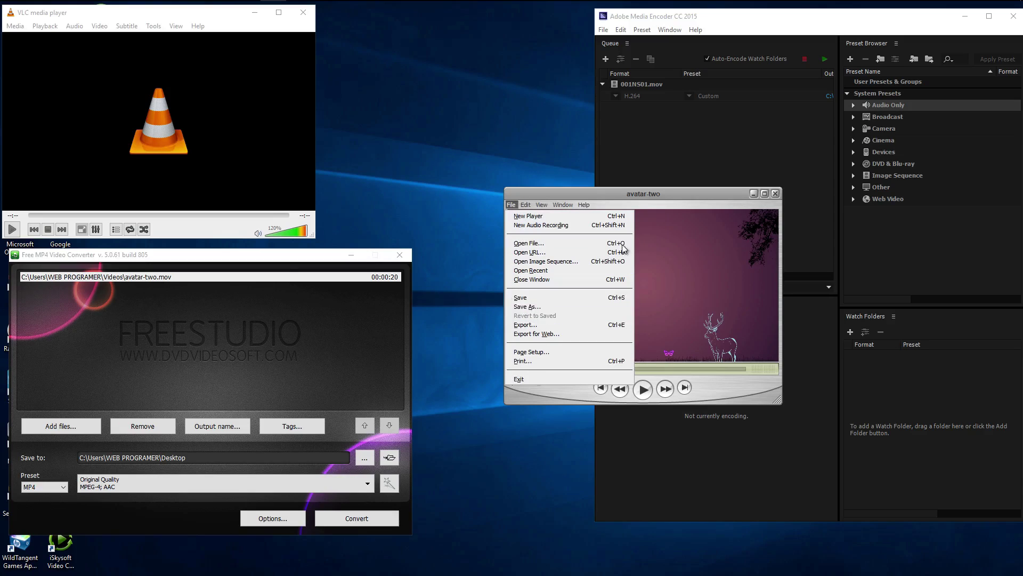
pyautogui.click(658, 195)
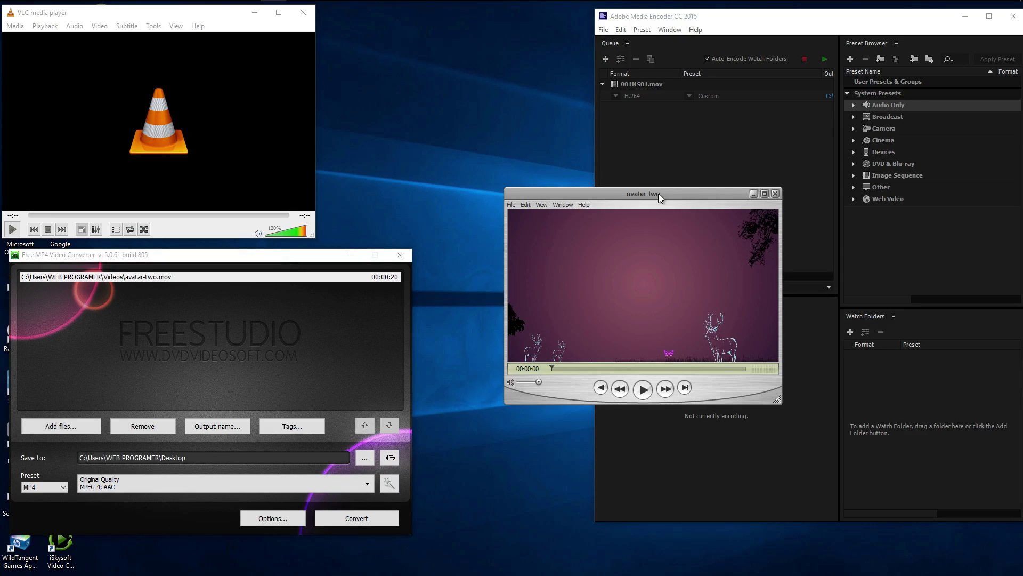
pyautogui.moveTo(658, 194); pyautogui.dragTo(610, 189)
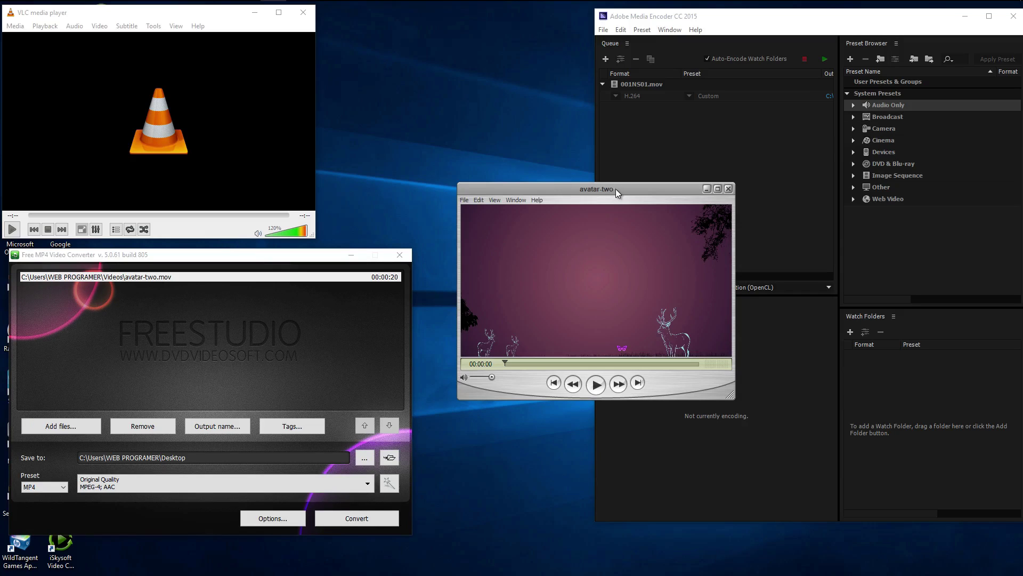
pyautogui.click(728, 189)
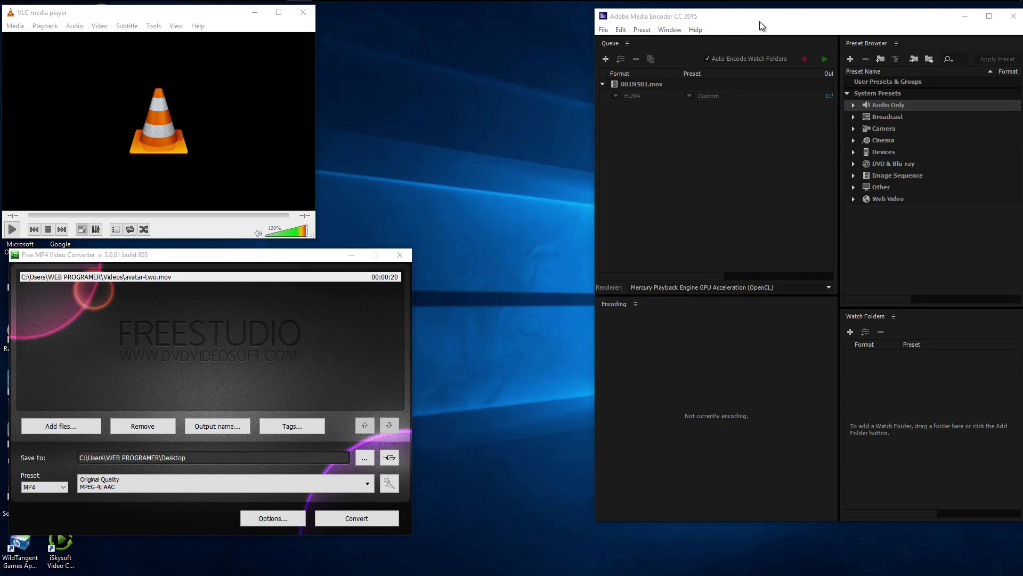
# Bring Adobe Media Encoder into clear view and examine its Devices and Other system presets, leaving only the Other group expanded.
pyautogui.moveTo(767, 22); pyautogui.dragTo(630, 35)
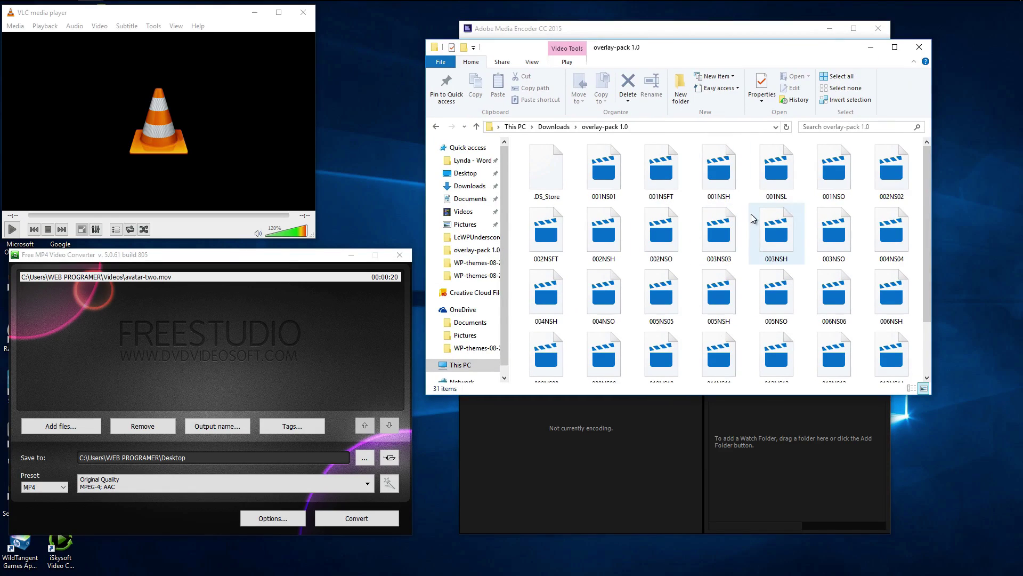
pyautogui.click(871, 47)
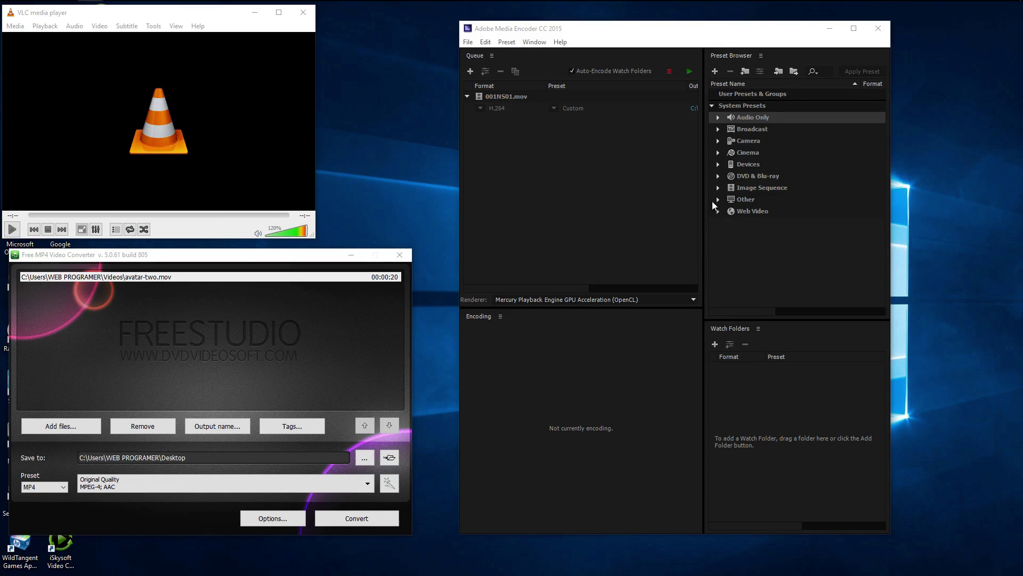
pyautogui.click(718, 168)
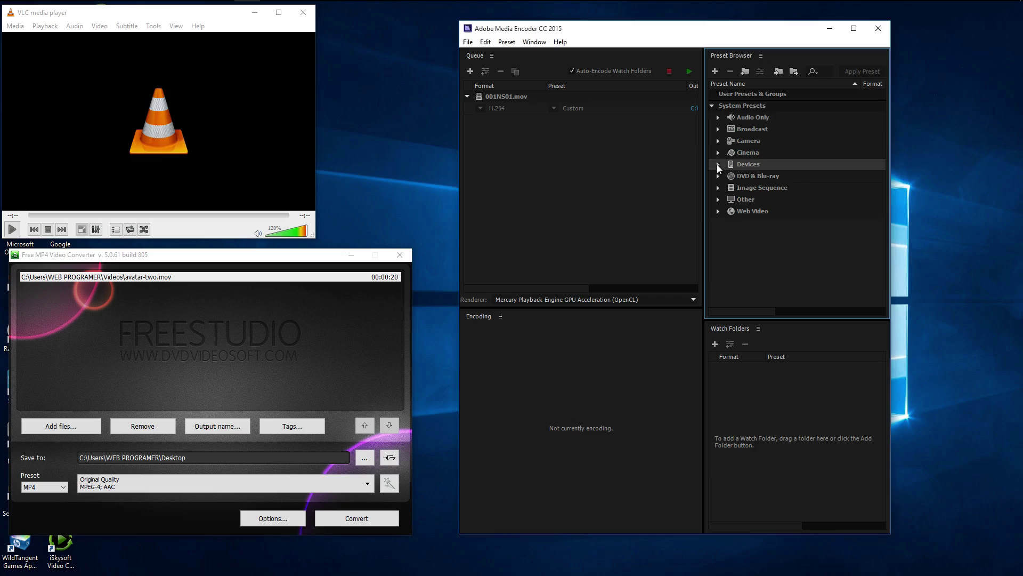
pyautogui.click(718, 166)
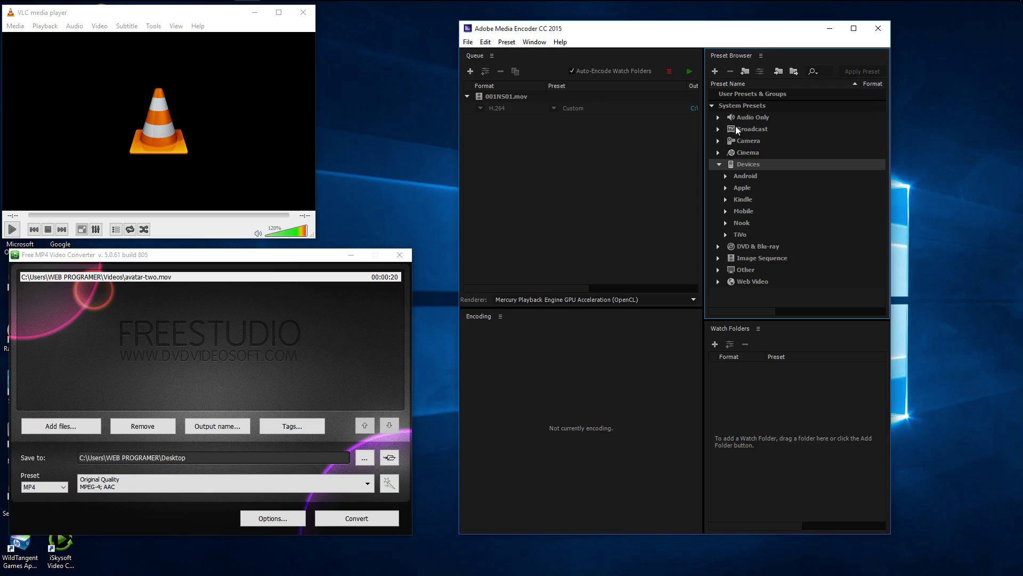
pyautogui.click(717, 271)
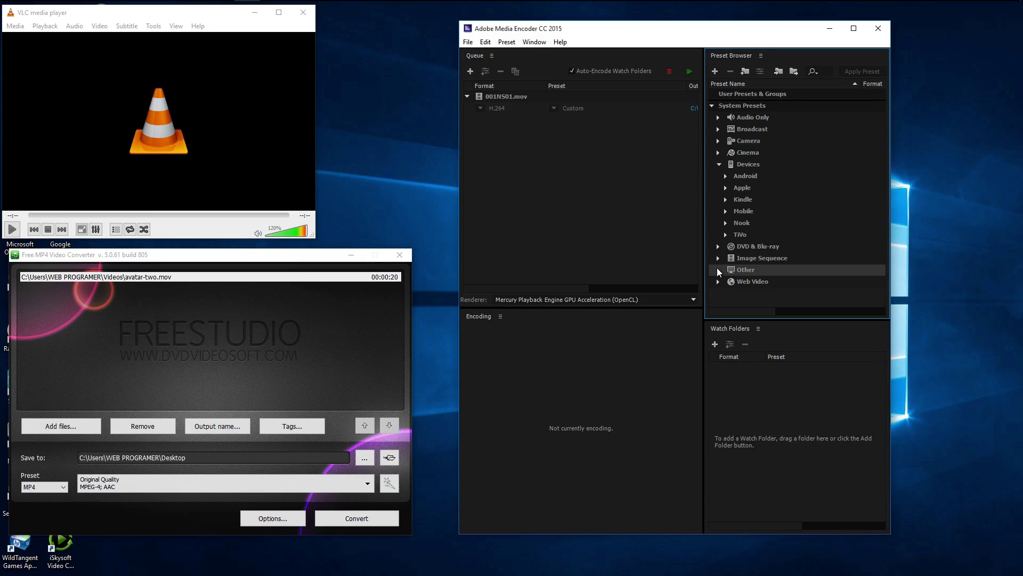
pyautogui.click(717, 270)
pyautogui.scroll(-2, 786, 218)
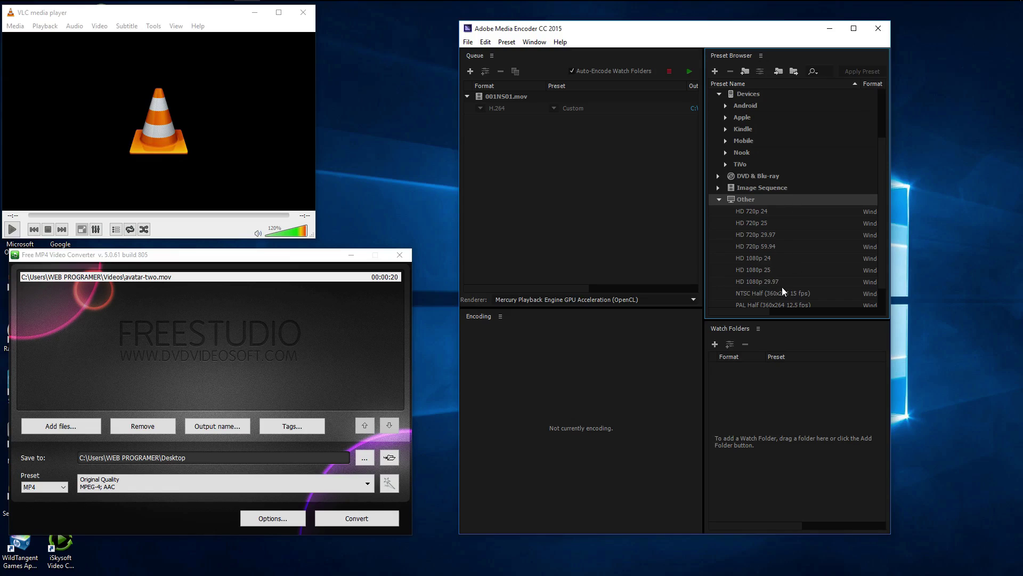
pyautogui.click(719, 95)
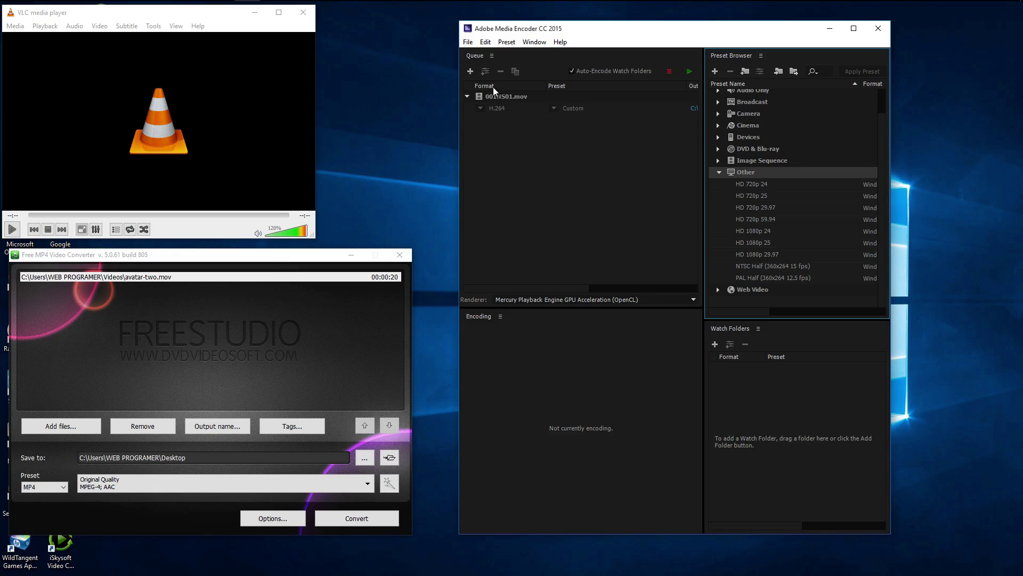
# Add the 001NSFT video from the overlay-pack 1.0 folder to the encoding queue and maximize the Adobe Media Encoder window.
pyautogui.click(468, 71)
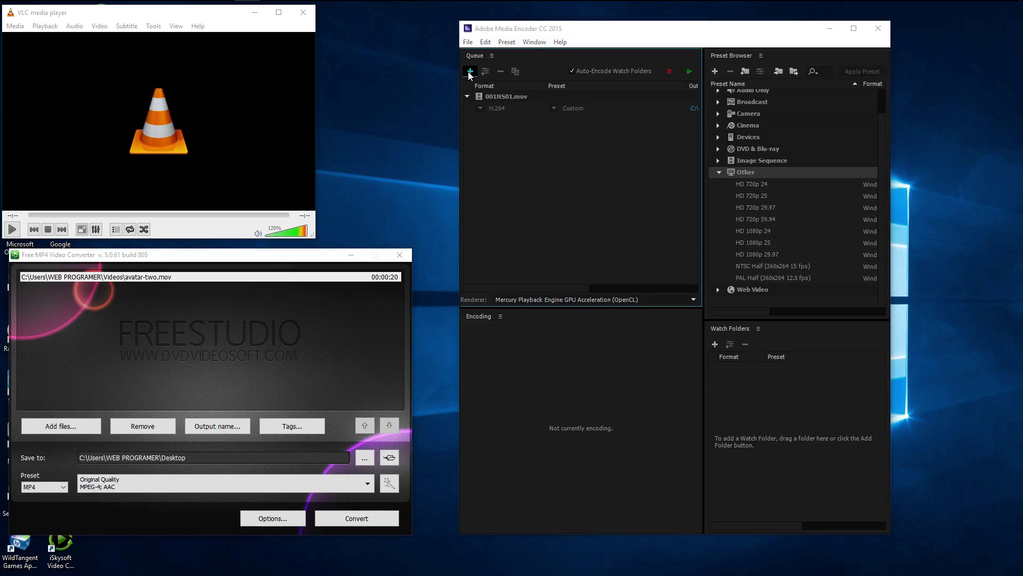
pyautogui.click(687, 134)
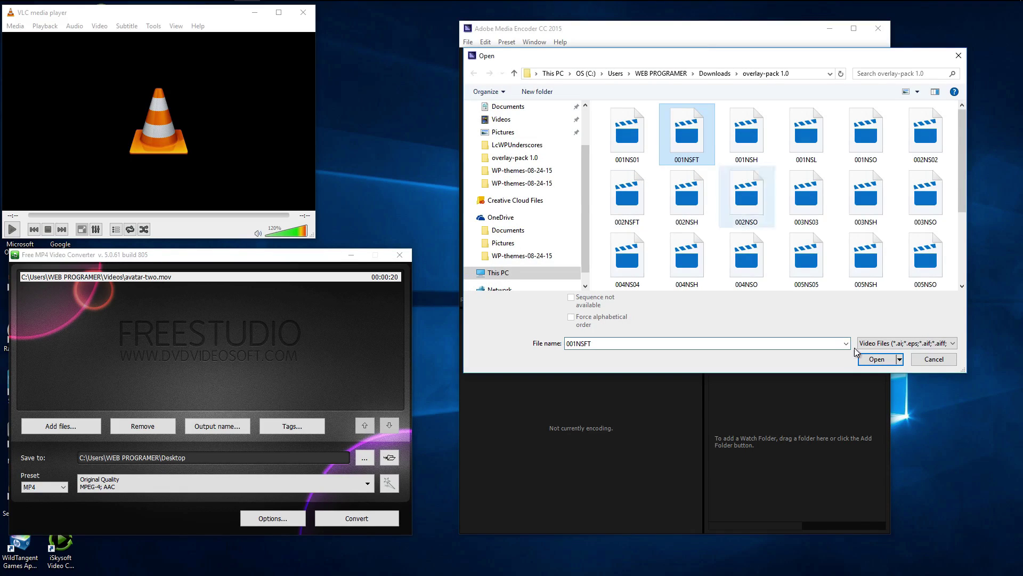
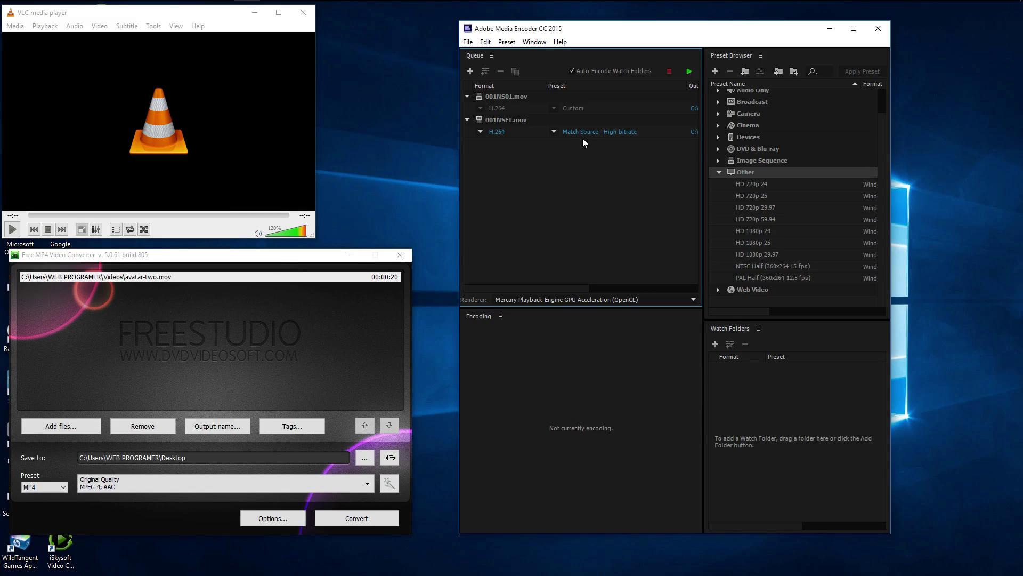
pyautogui.doubleClick(725, 33)
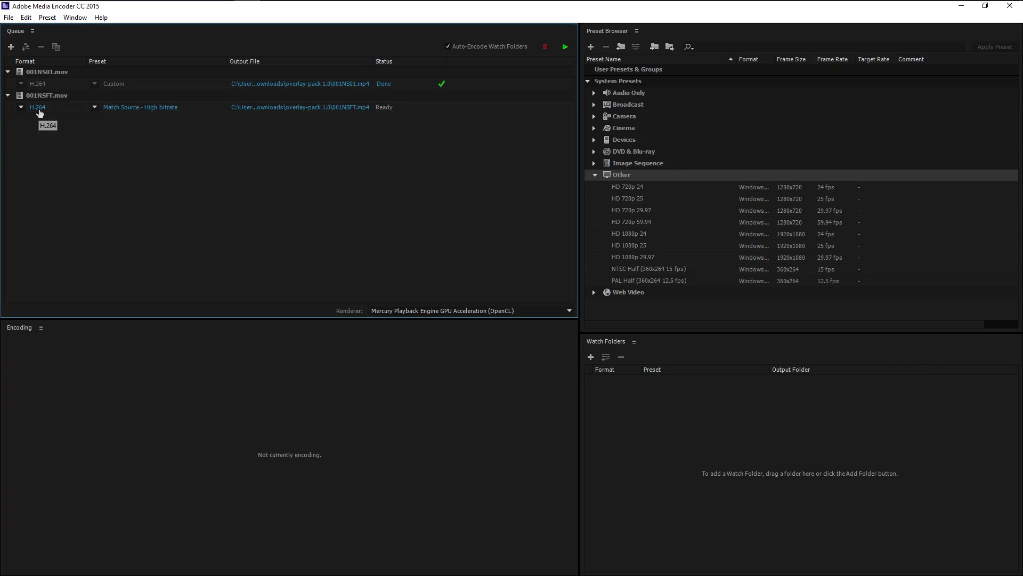
# Open the export settings of the queued 001NSFT.mov and review the available export formats, keeping H.264.
pyautogui.moveTo(129, 112)
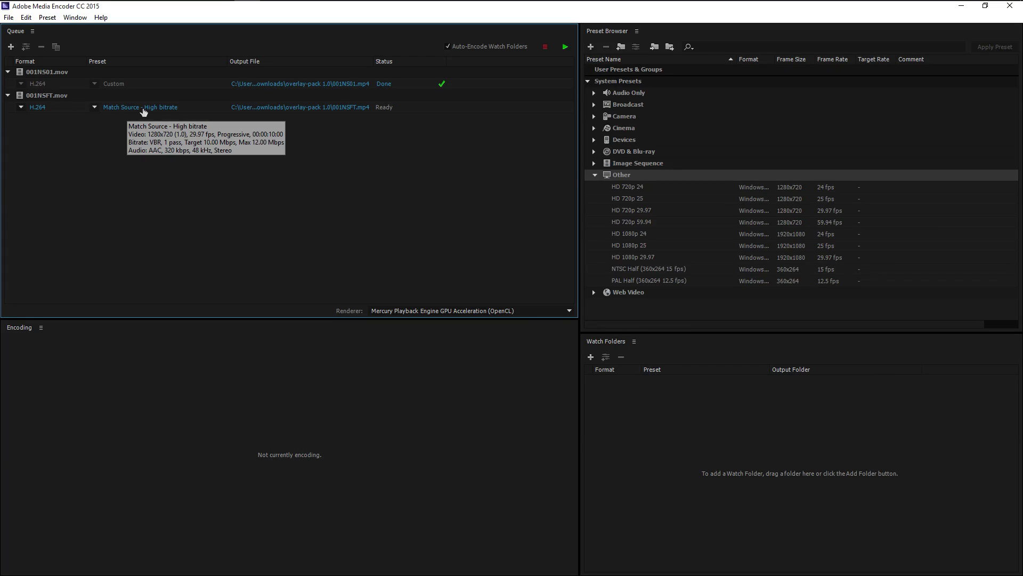
pyautogui.click(143, 108)
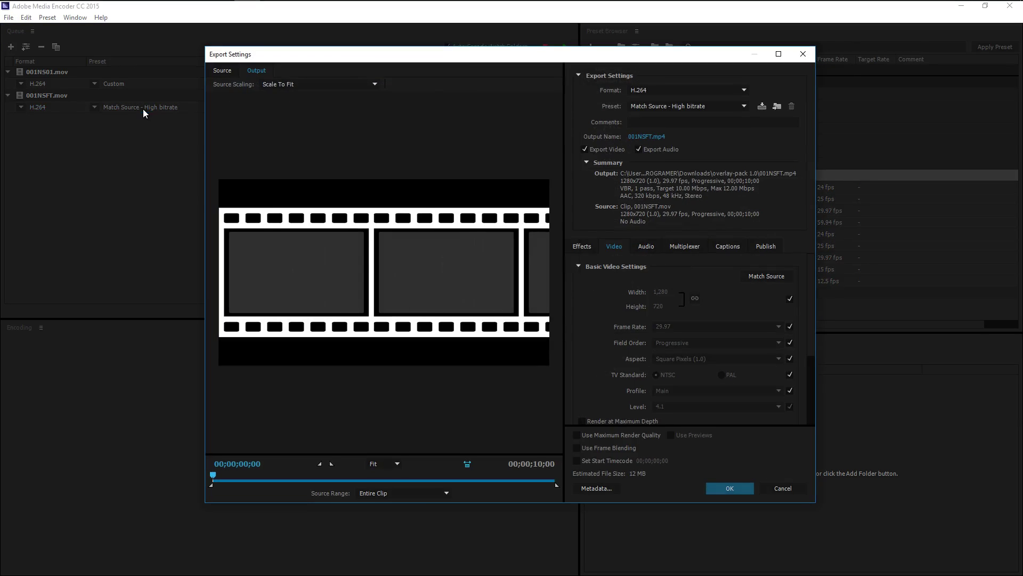
pyautogui.moveTo(456, 59); pyautogui.dragTo(523, 54)
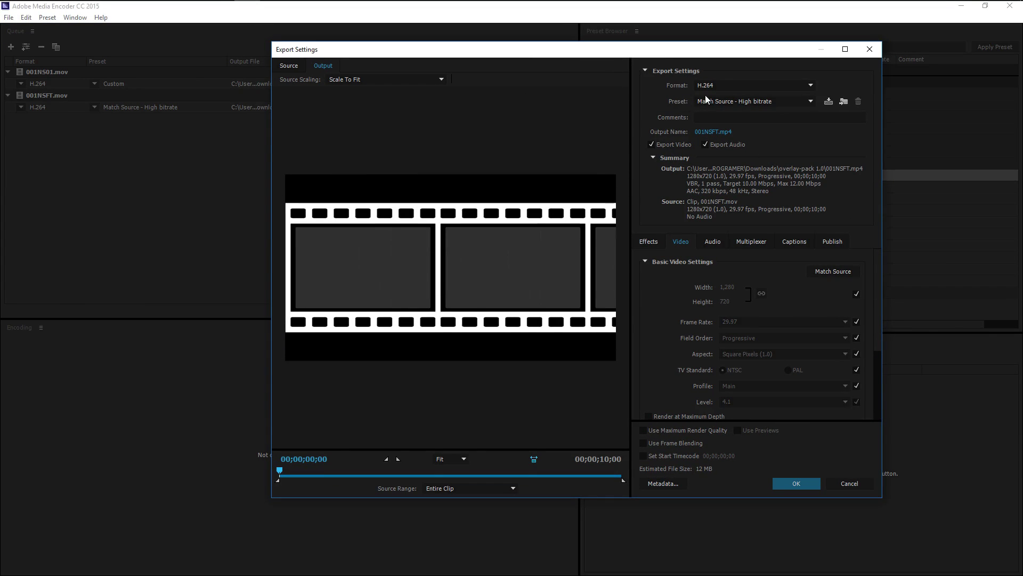
pyautogui.click(721, 84)
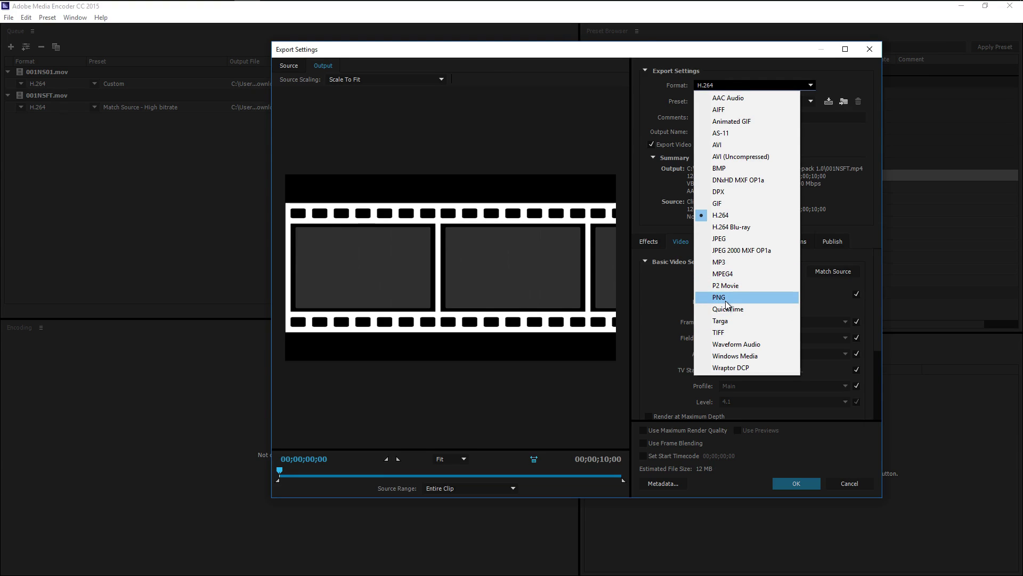
pyautogui.click(836, 219)
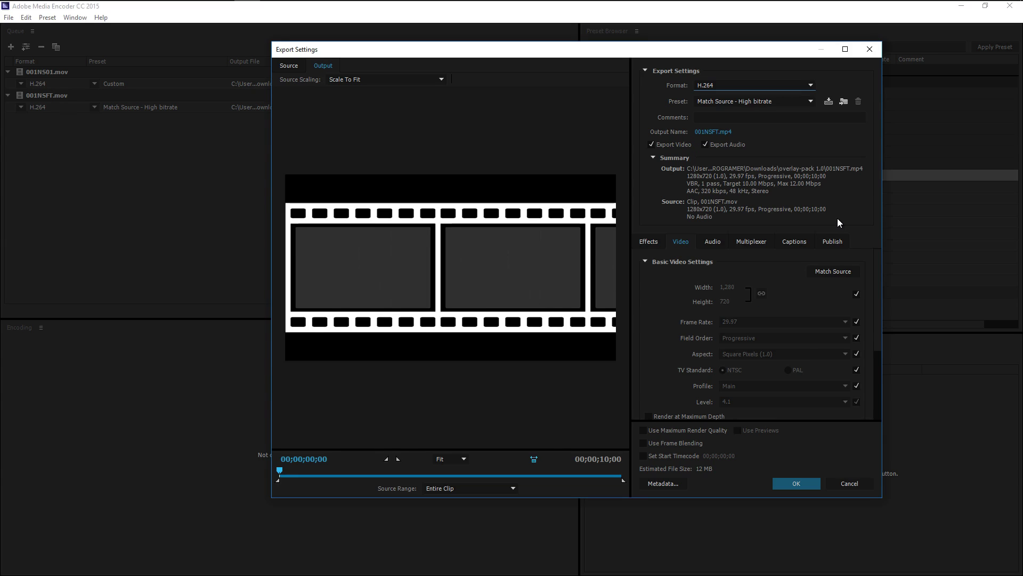
# Check the save location and file name of the 001NSFT.mp4 output, leaving both as they are.
pyautogui.click(712, 132)
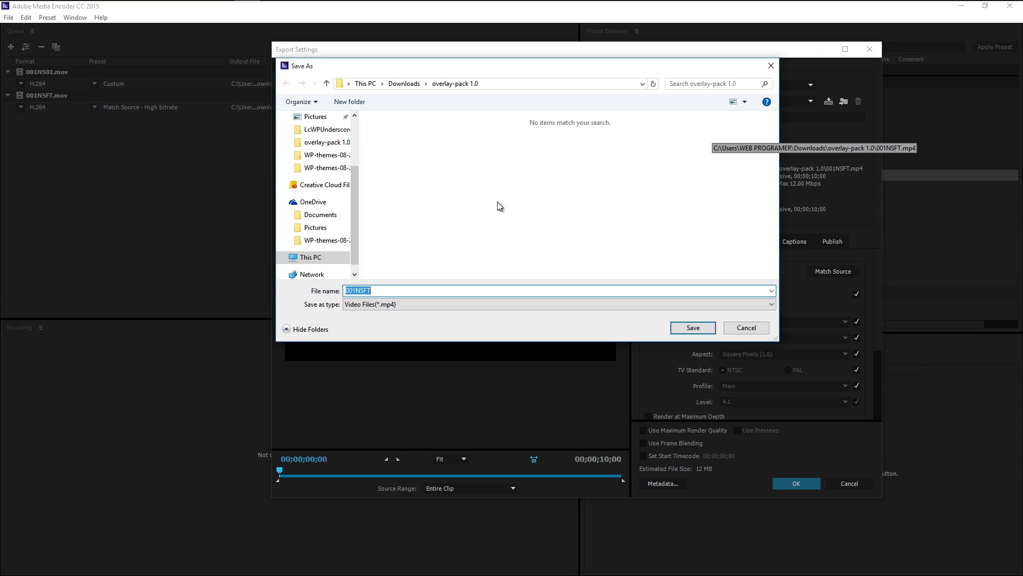
pyautogui.click(737, 326)
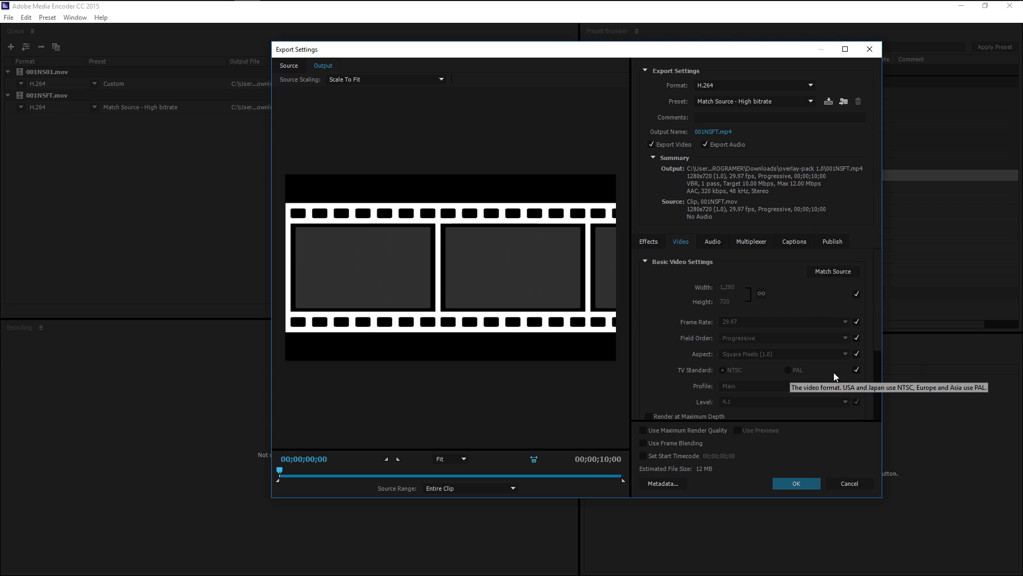
# Try unlocking the TV standard and frame size with PAL selected, and restore NTSC and source matching.
pyautogui.click(858, 369)
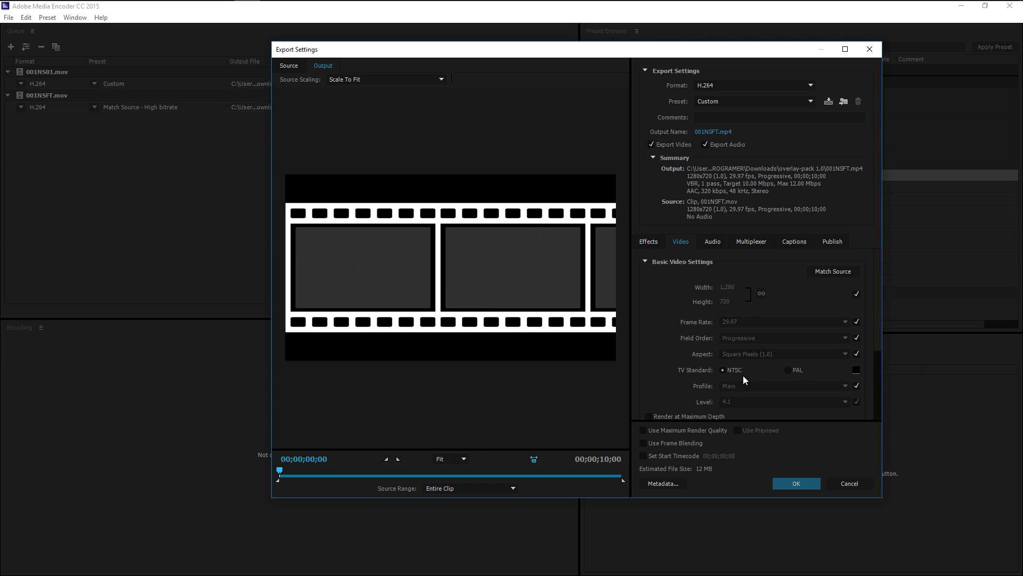
pyautogui.click(787, 371)
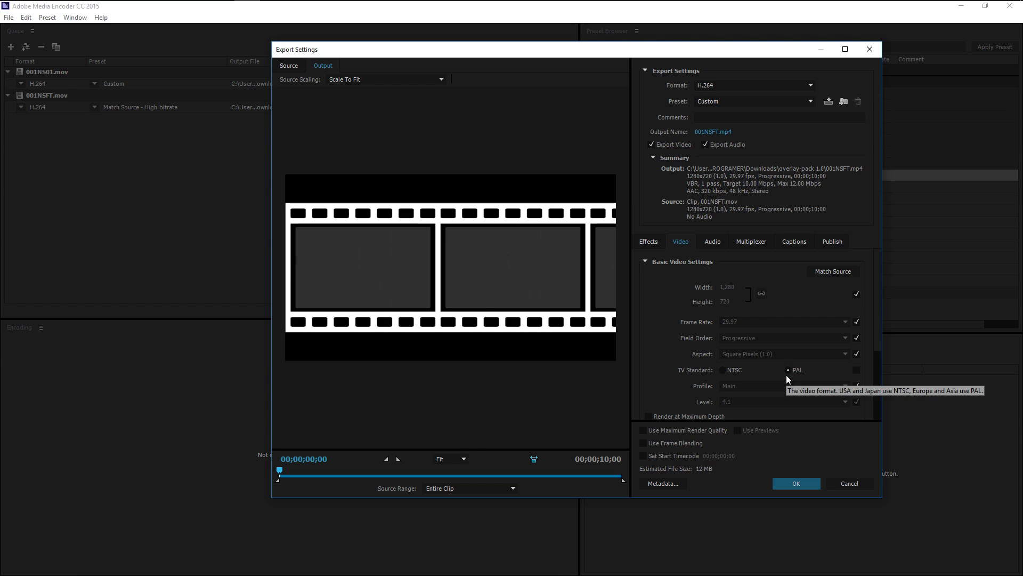
pyautogui.click(723, 373)
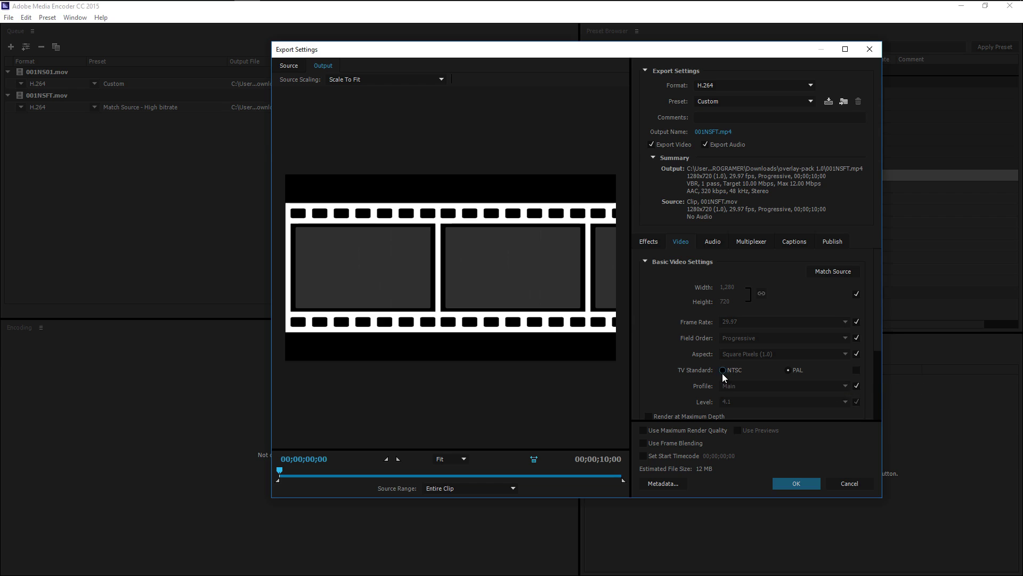
pyautogui.click(858, 371)
pyautogui.click(855, 295)
pyautogui.click(765, 292)
pyautogui.click(857, 295)
# Review the available H.264 presets, keep Custom, and accept the export settings.
pyautogui.click(803, 103)
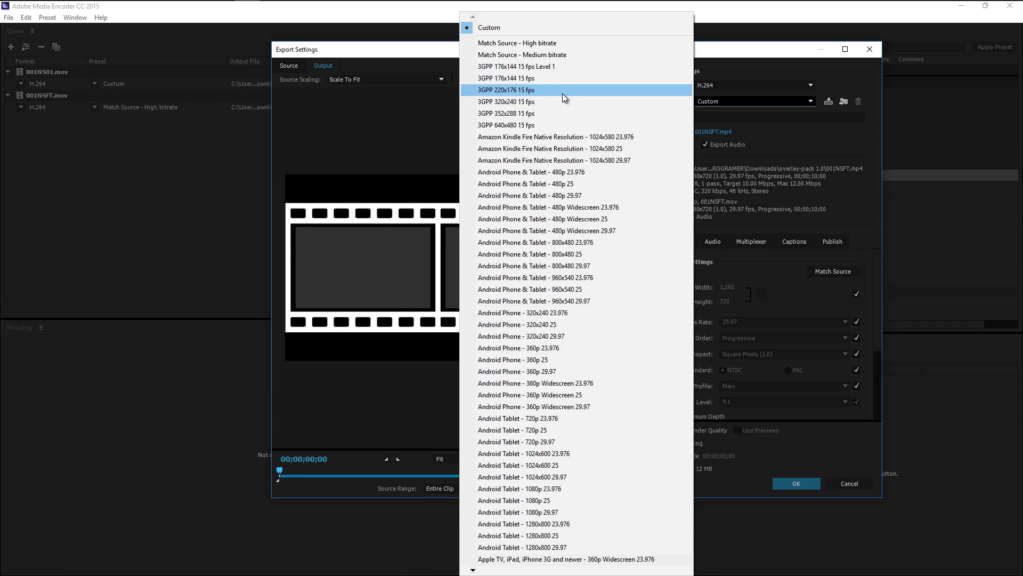
pyautogui.click(762, 63)
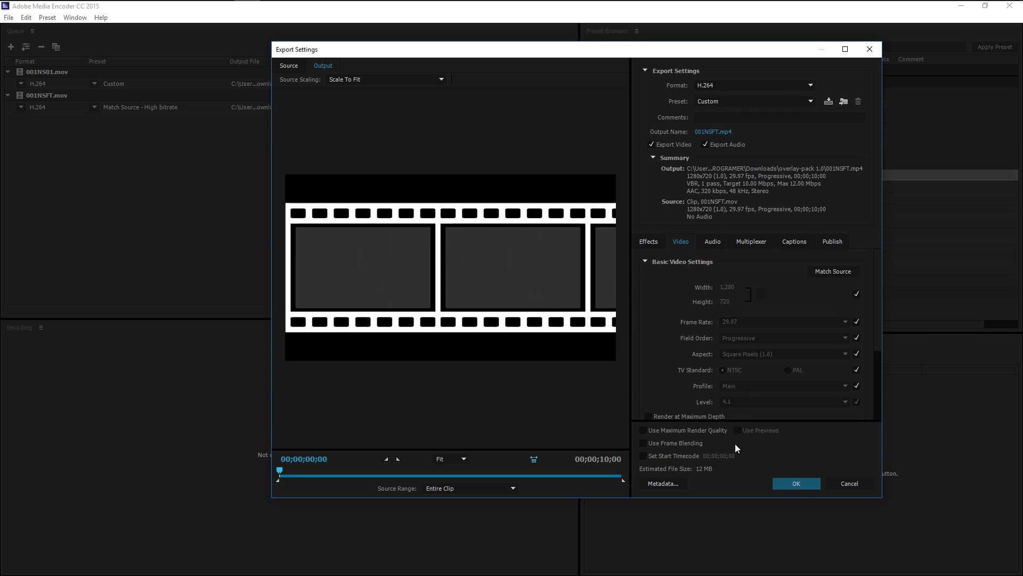
pyautogui.click(797, 484)
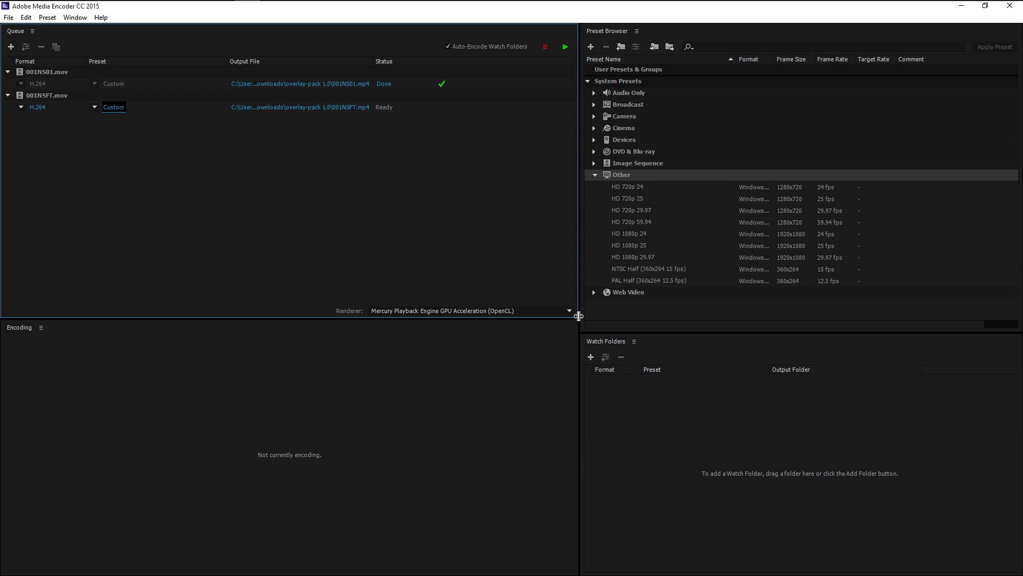
# Encode the queued 001NSFT.mov and close Adobe Media Encoder once the encoding is done.
pyautogui.click(565, 48)
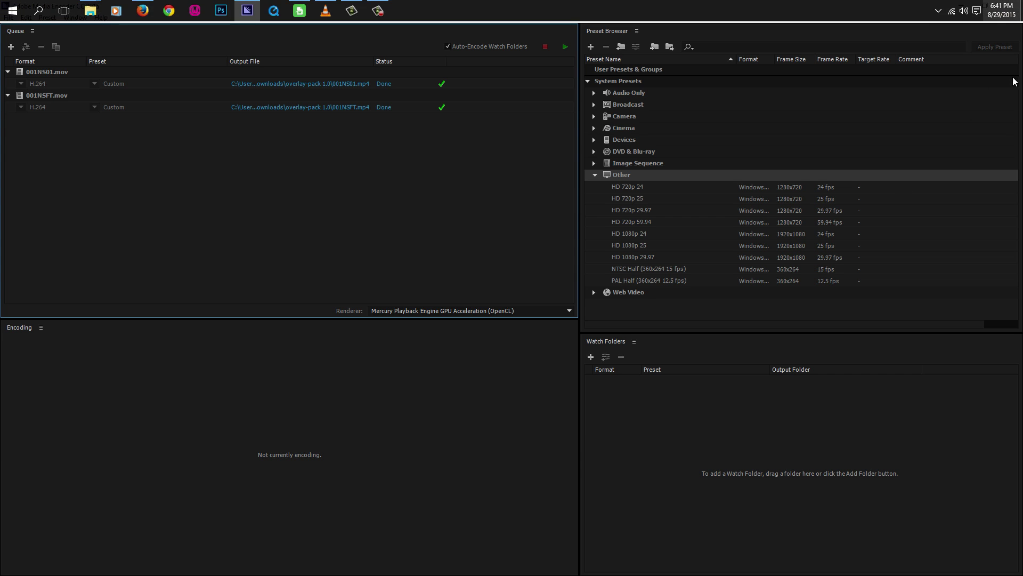
pyautogui.click(1011, 5)
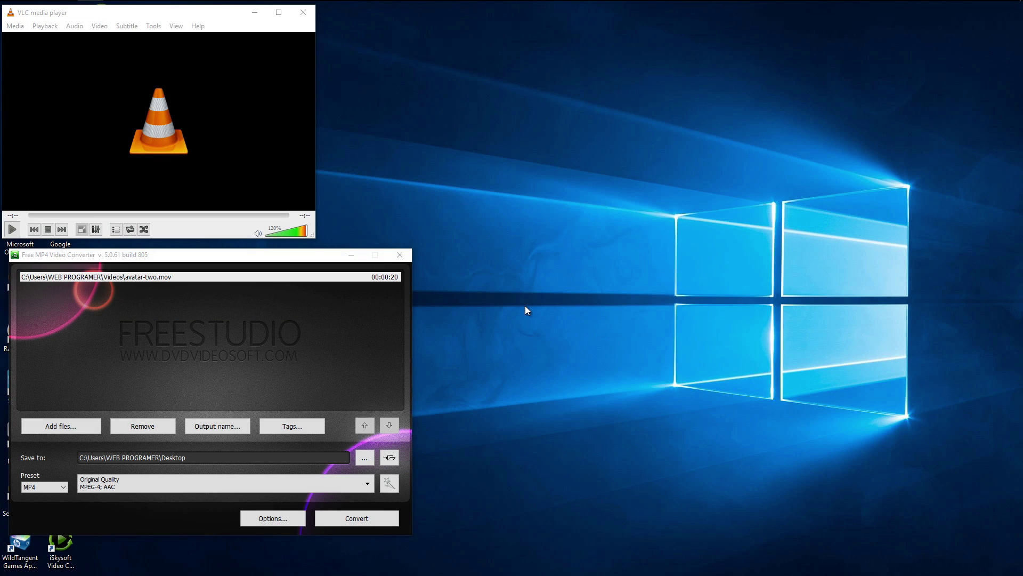
# Arrange the VLC media player and Free MP4 Video Converter windows side by side in the middle of the desktop.
pyautogui.moveTo(280, 258); pyautogui.dragTo(725, 32)
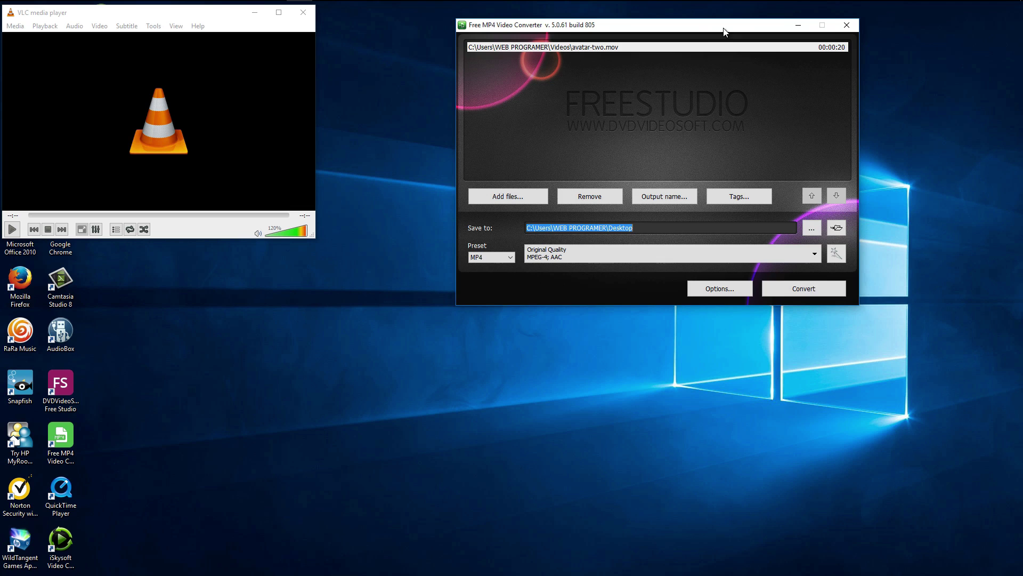
pyautogui.moveTo(724, 32); pyautogui.dragTo(648, 32)
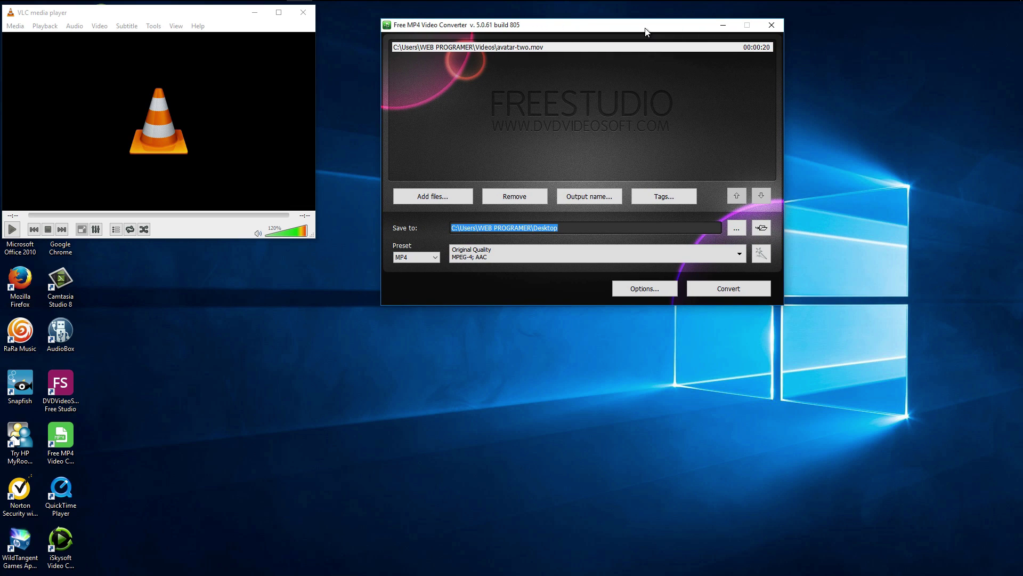
pyautogui.moveTo(646, 32); pyautogui.dragTo(733, 173)
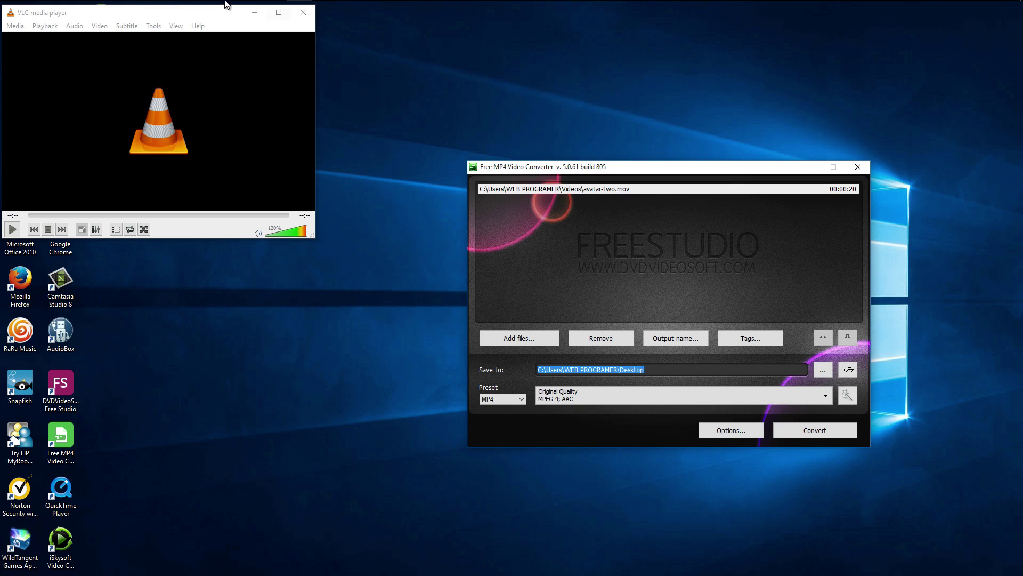
pyautogui.moveTo(232, 17); pyautogui.dragTo(376, 171)
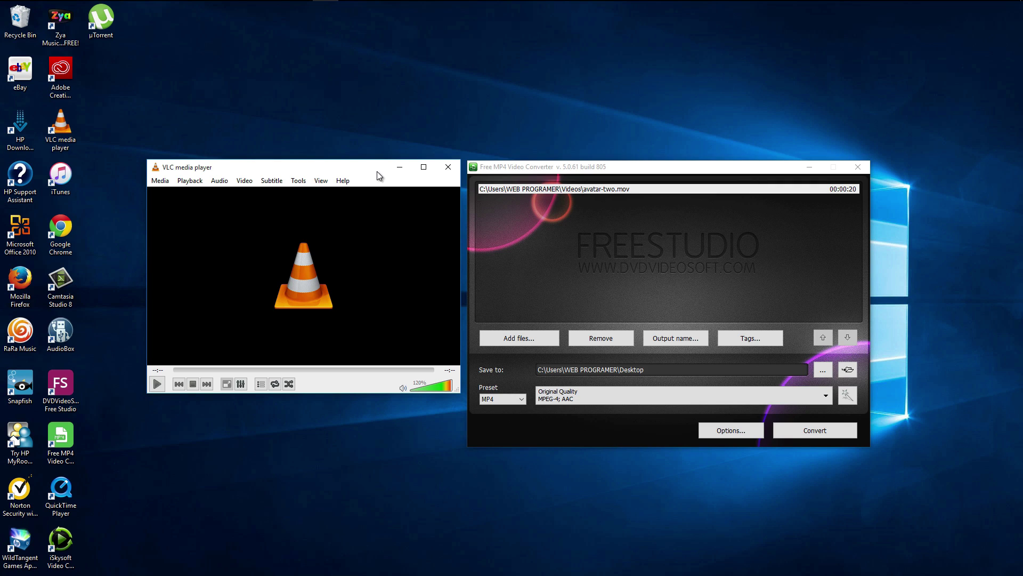
pyautogui.click(613, 168)
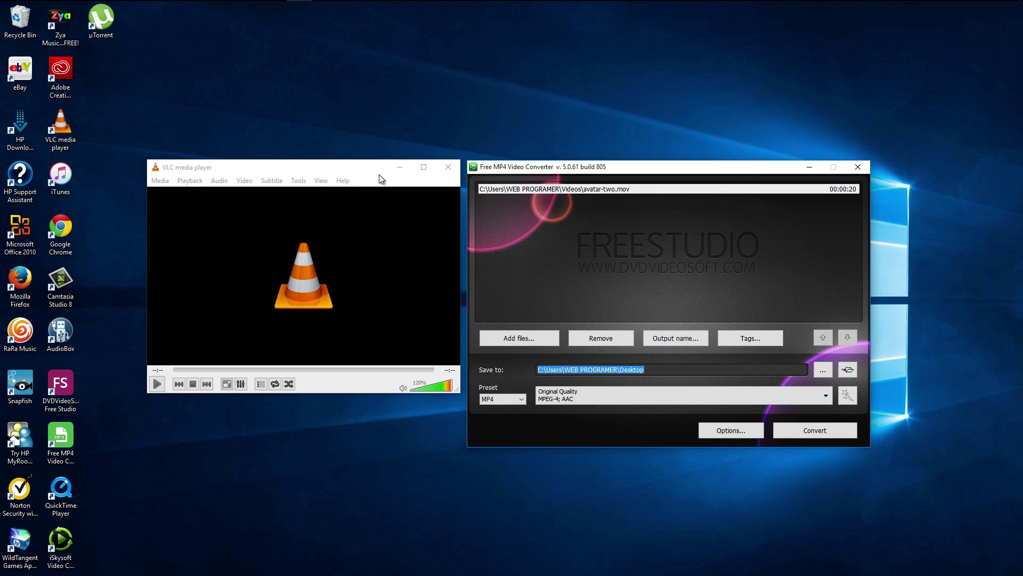
# Switch to Firefox and examine the programs offered on the DVDVideoSoft downloads page, including its Converting Software section.
pyautogui.moveTo(190, 3)
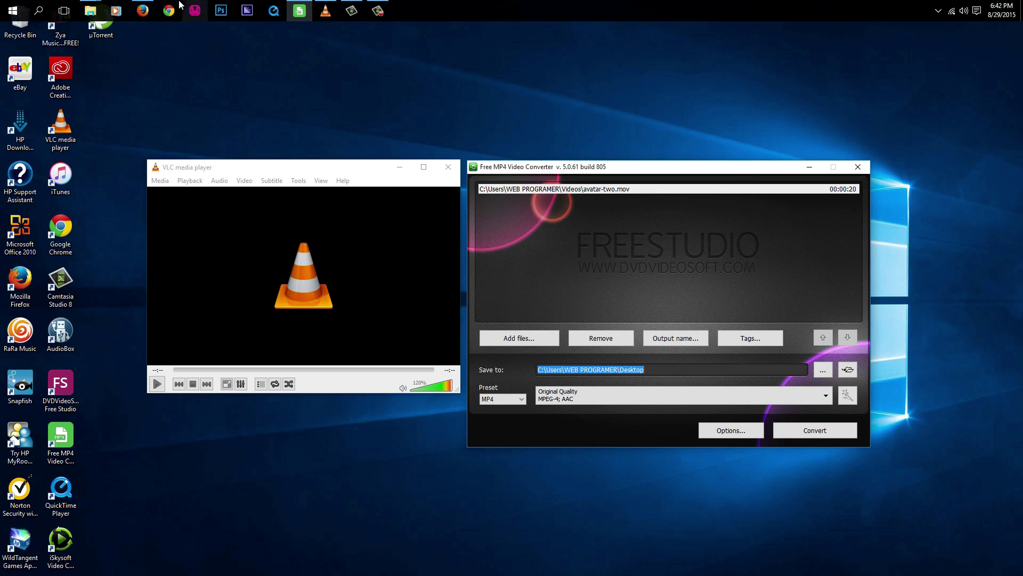
pyautogui.click(148, 10)
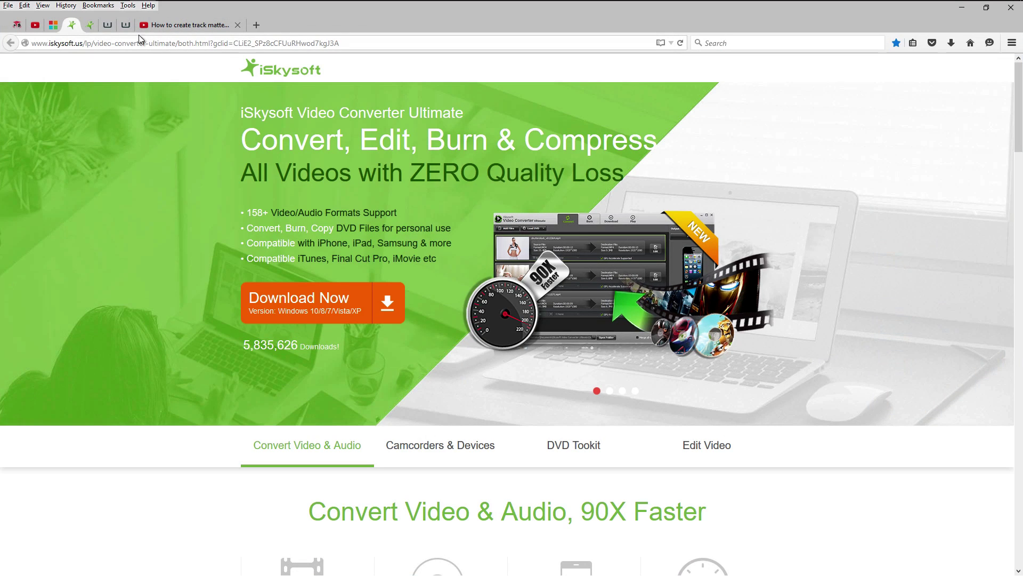
pyautogui.click(53, 26)
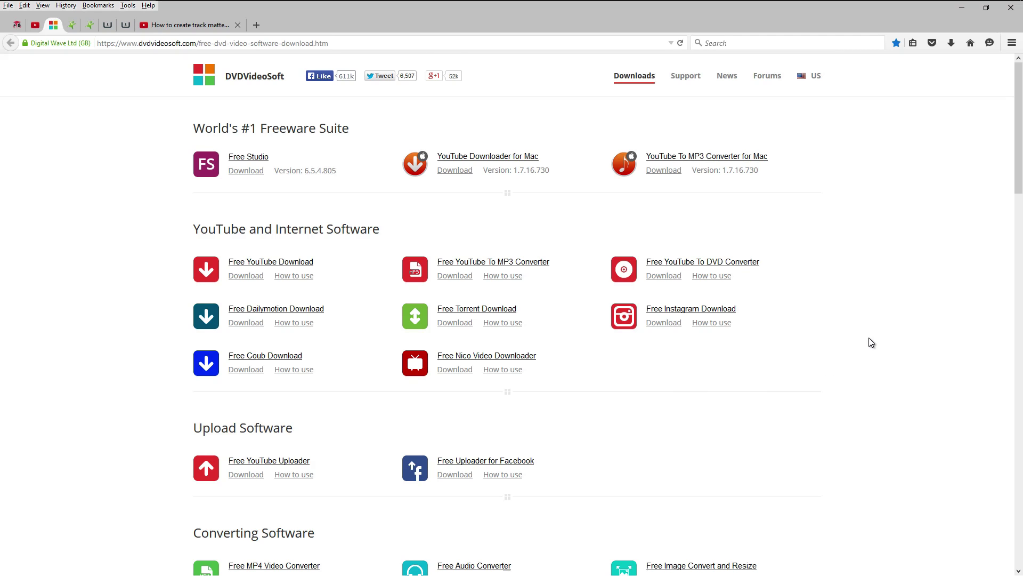
pyautogui.scroll(-5, 869, 339)
pyautogui.scroll(-3, 871, 342)
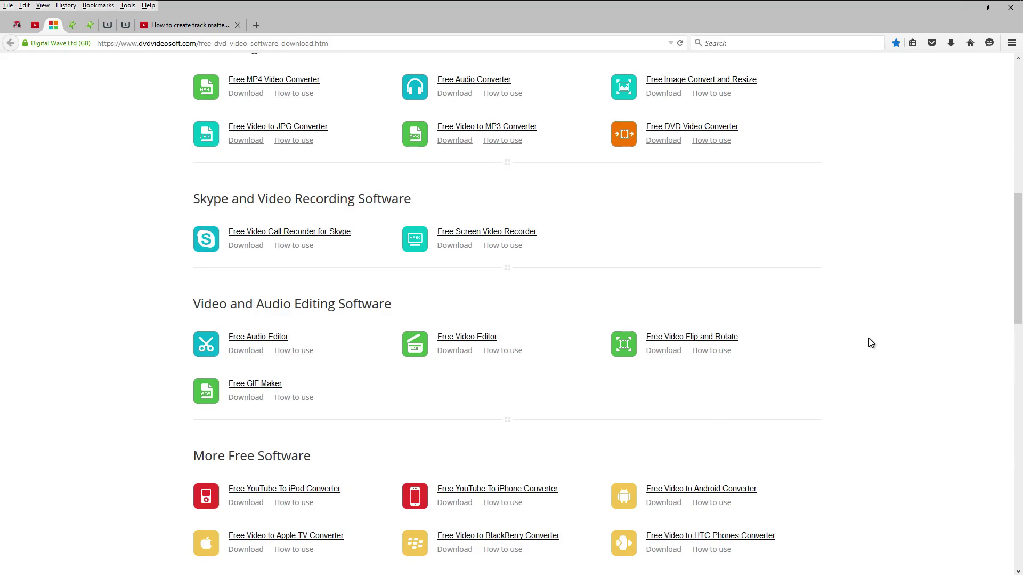
pyautogui.scroll(3, 872, 342)
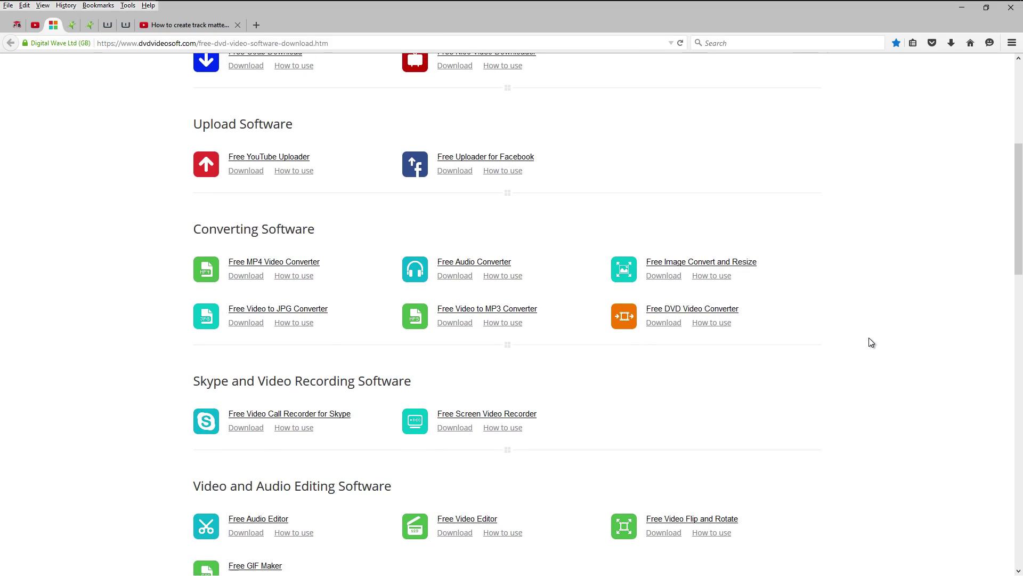
pyautogui.scroll(4, 872, 342)
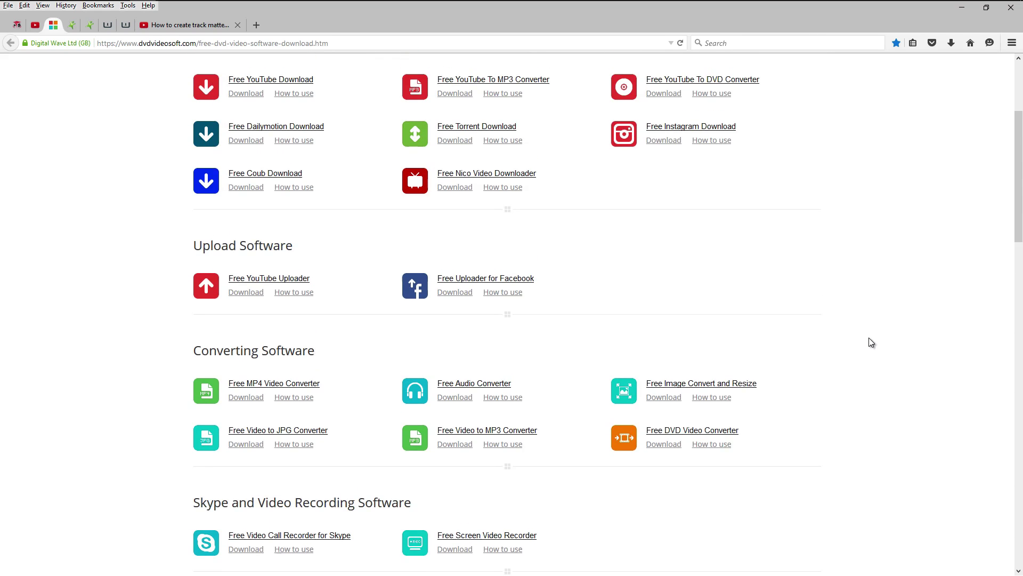
pyautogui.scroll(1, 869, 341)
pyautogui.scroll(-3, 869, 341)
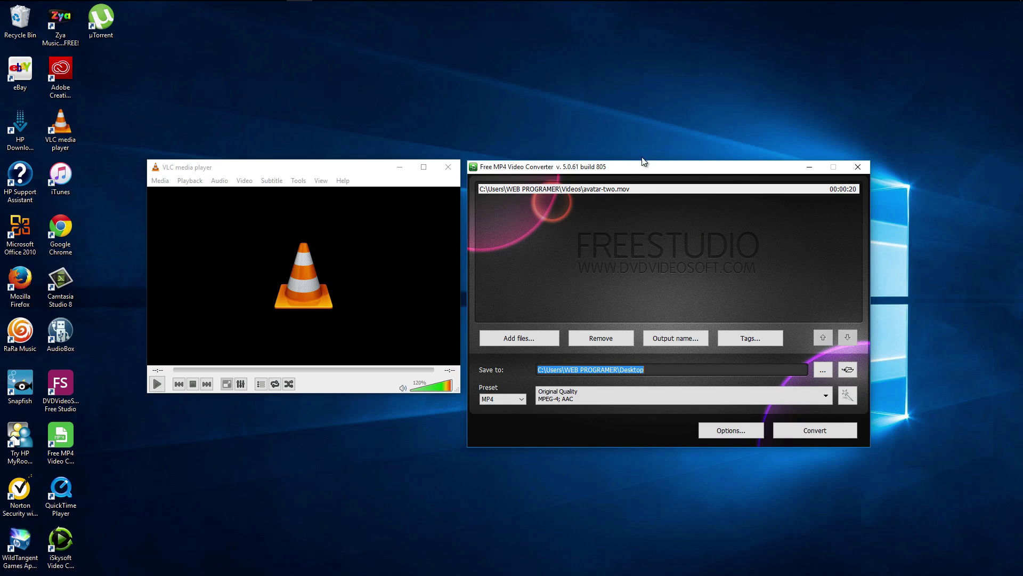
# In Free MP4 Video Converter, look at the source file chooser and the output presets, keeping MP4 and Original Quality.
pyautogui.click(523, 339)
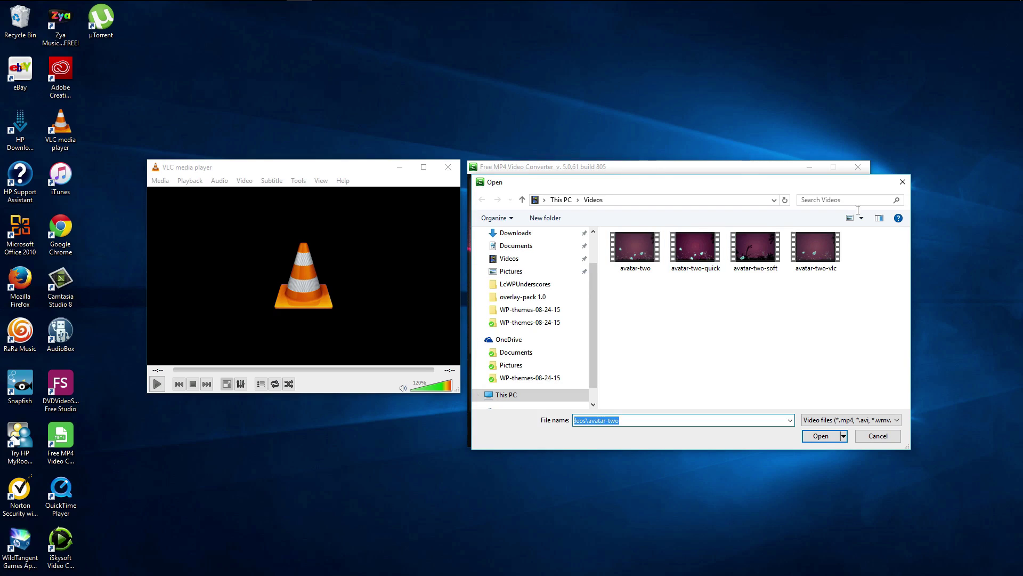
pyautogui.click(902, 183)
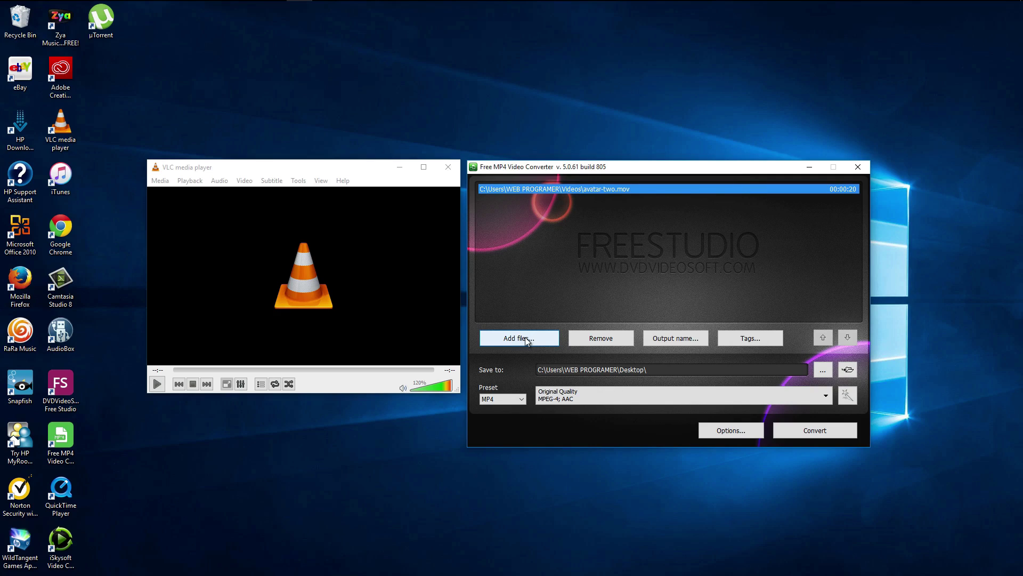
pyautogui.click(520, 400)
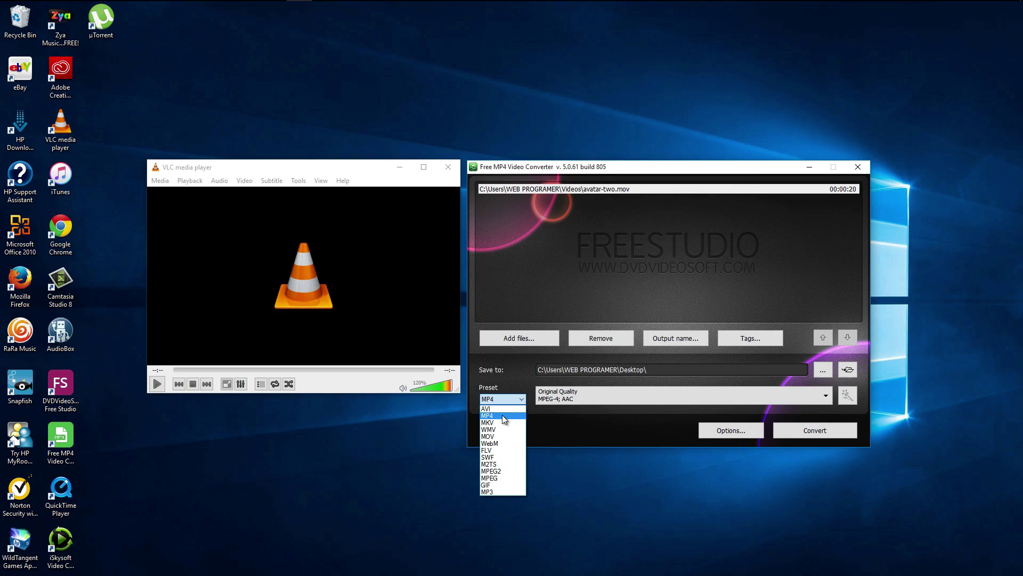
pyautogui.click(502, 416)
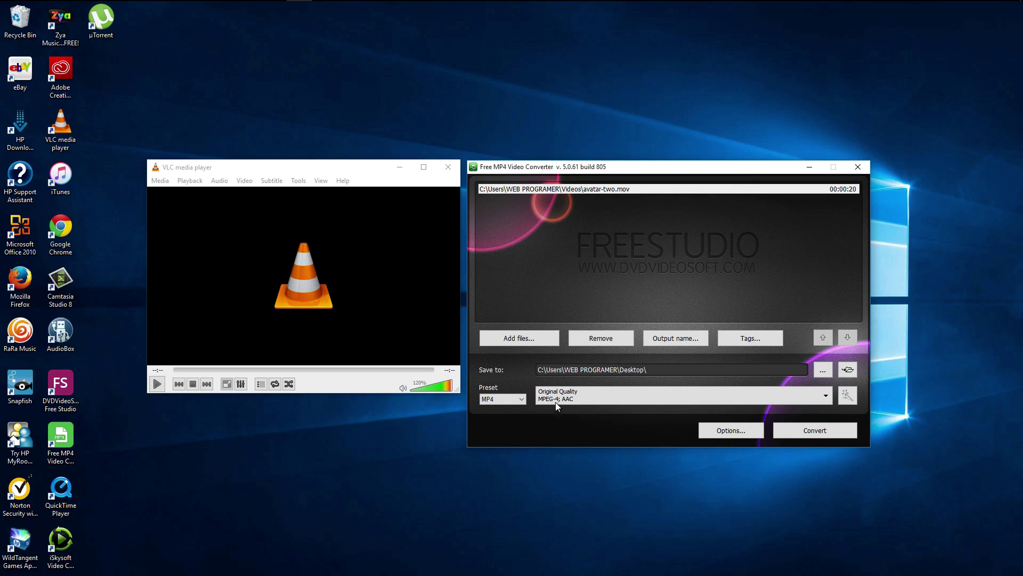
pyautogui.click(625, 396)
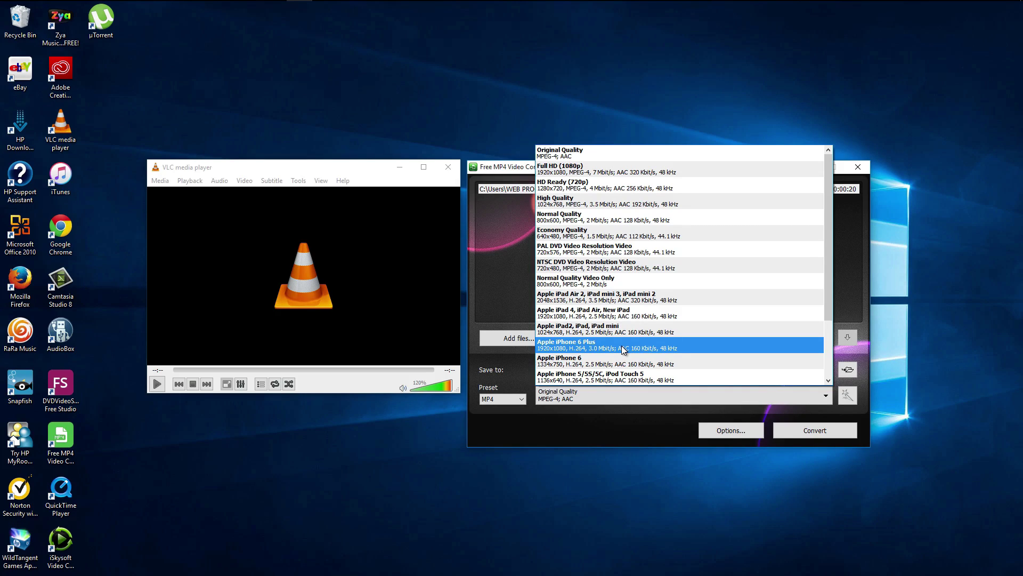
pyautogui.click(518, 298)
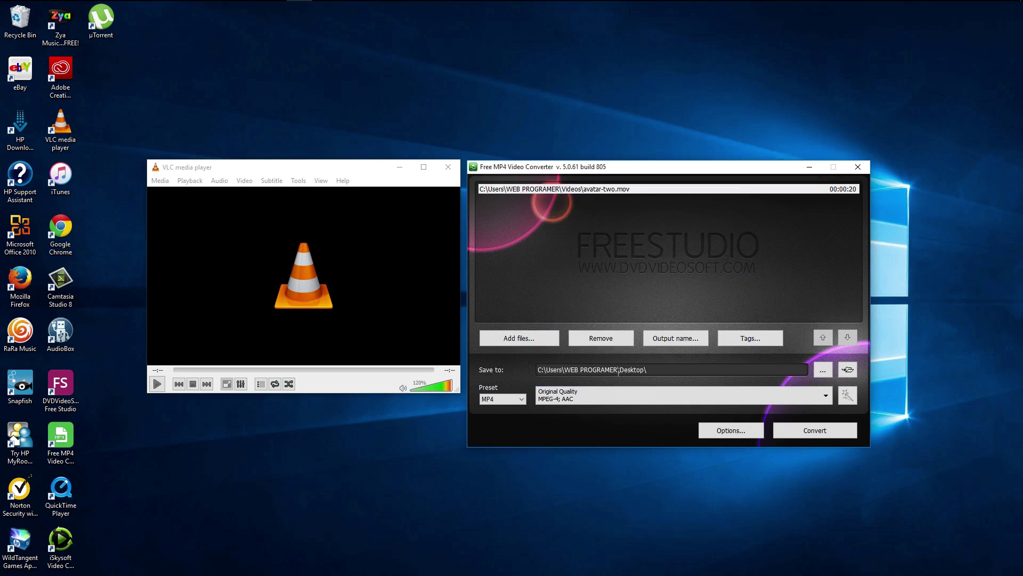
# Set the converter's output folder to Videos under This PC.
pyautogui.click(824, 370)
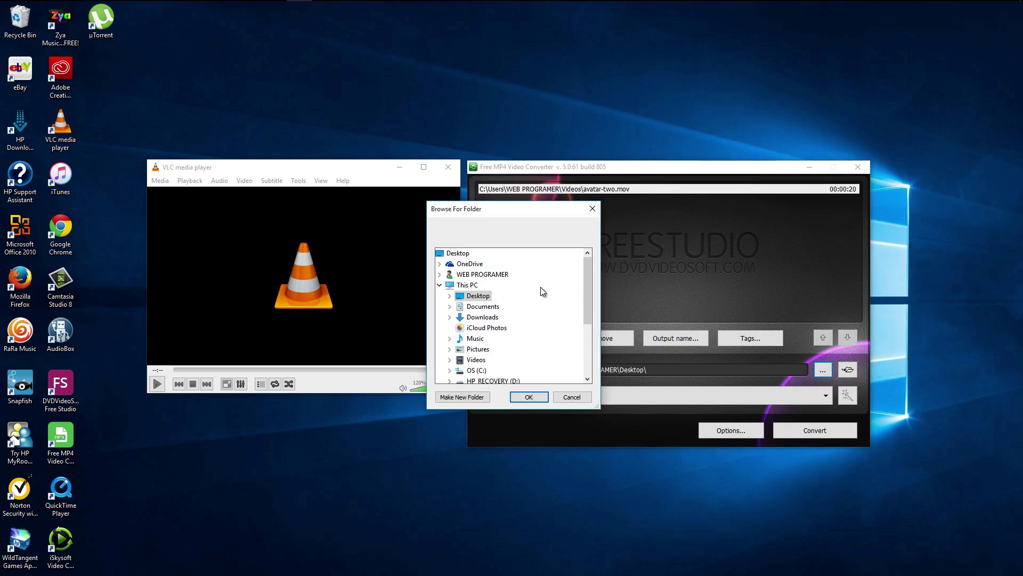
pyautogui.click(483, 361)
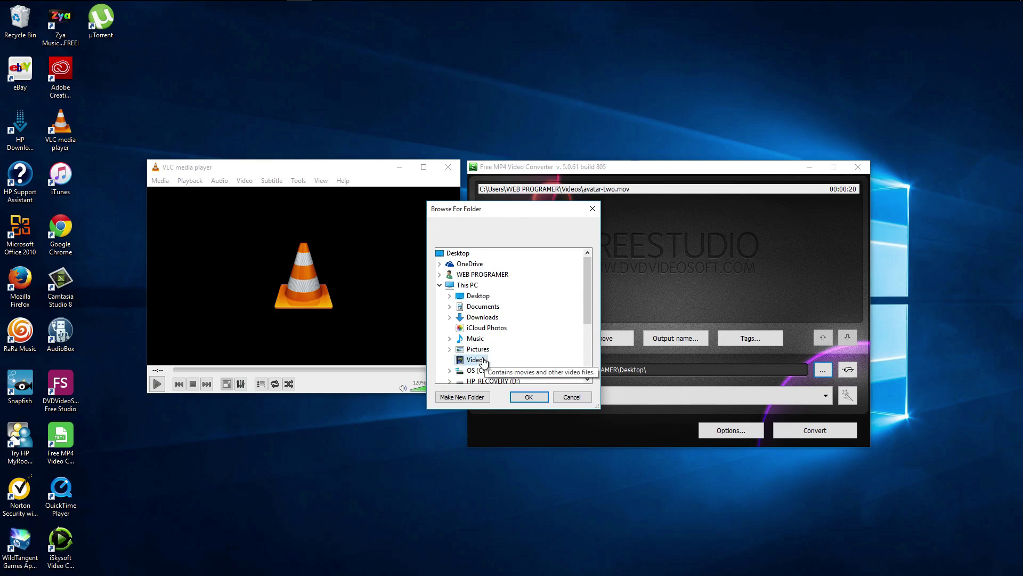
pyautogui.click(534, 398)
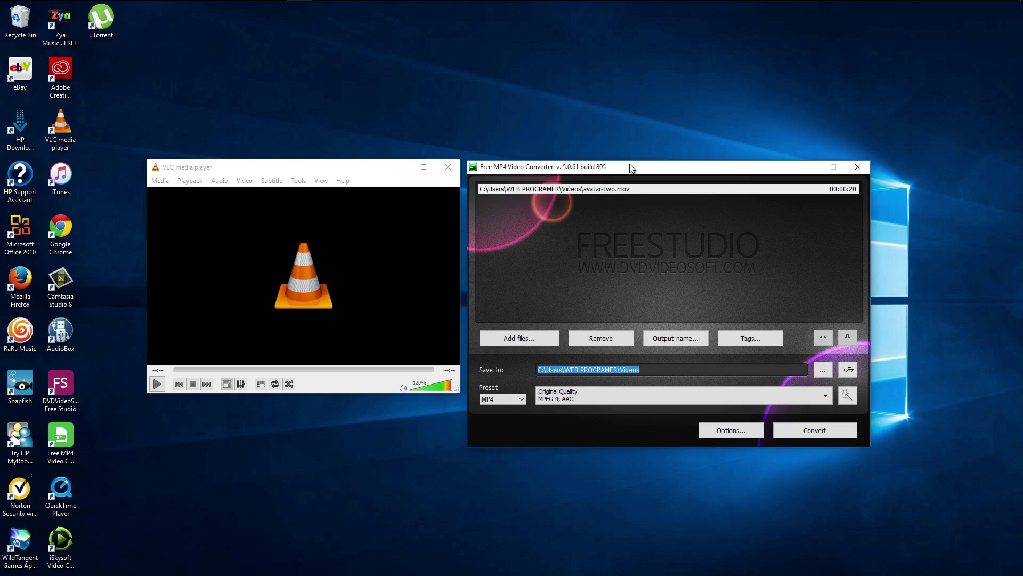
# Move the Free MP4 Video Converter window slightly upward and bring the VLC media player window in front of it.
pyautogui.moveTo(629, 164); pyautogui.dragTo(646, 121)
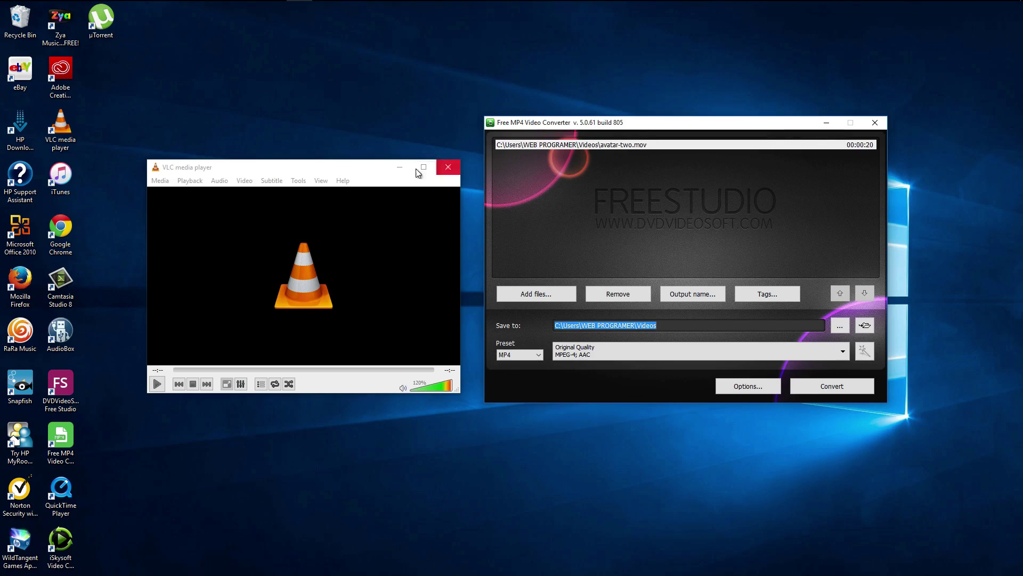
pyautogui.click(342, 169)
pyautogui.moveTo(342, 169); pyautogui.dragTo(664, 106)
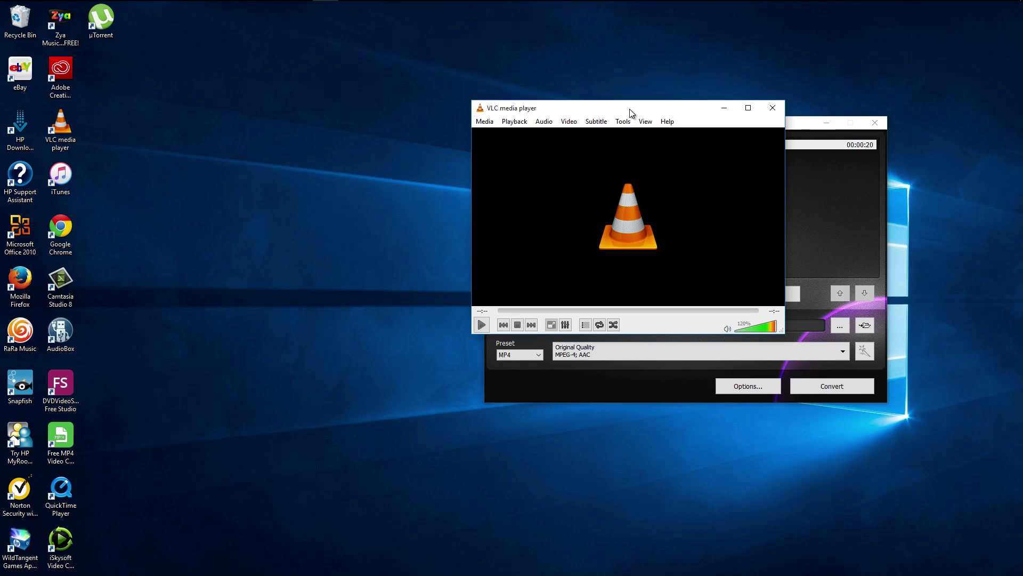
# From the file chooser, check the file type of the avatar-two video in Videos through its properties.
pyautogui.click(486, 122)
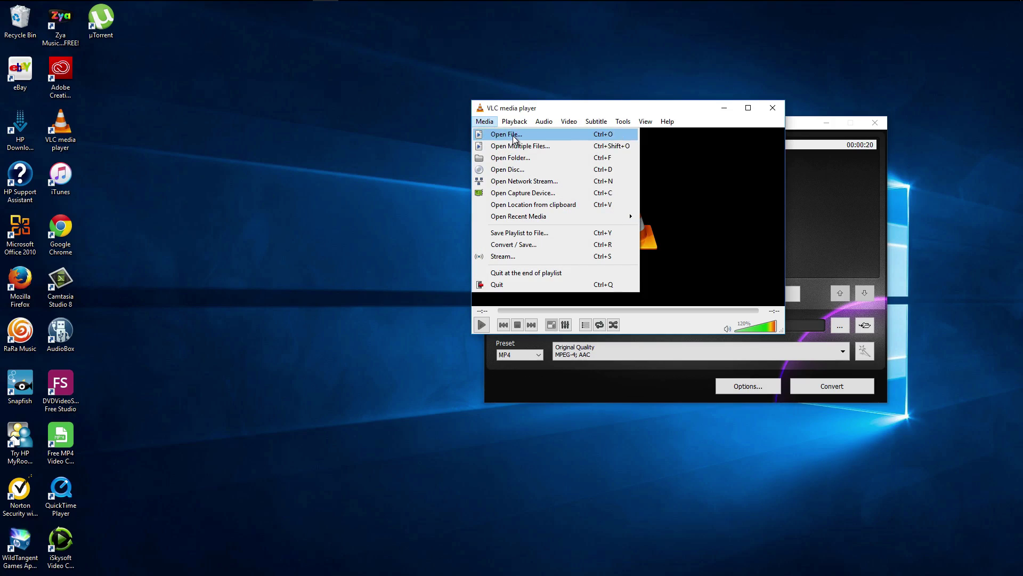
pyautogui.click(511, 135)
pyautogui.click(638, 217)
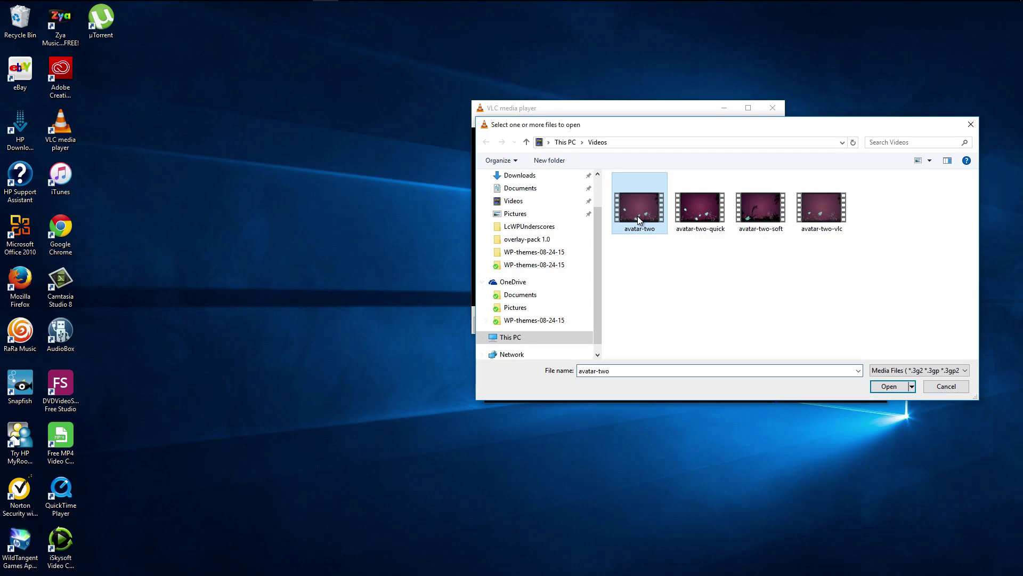
pyautogui.rightClick(638, 216)
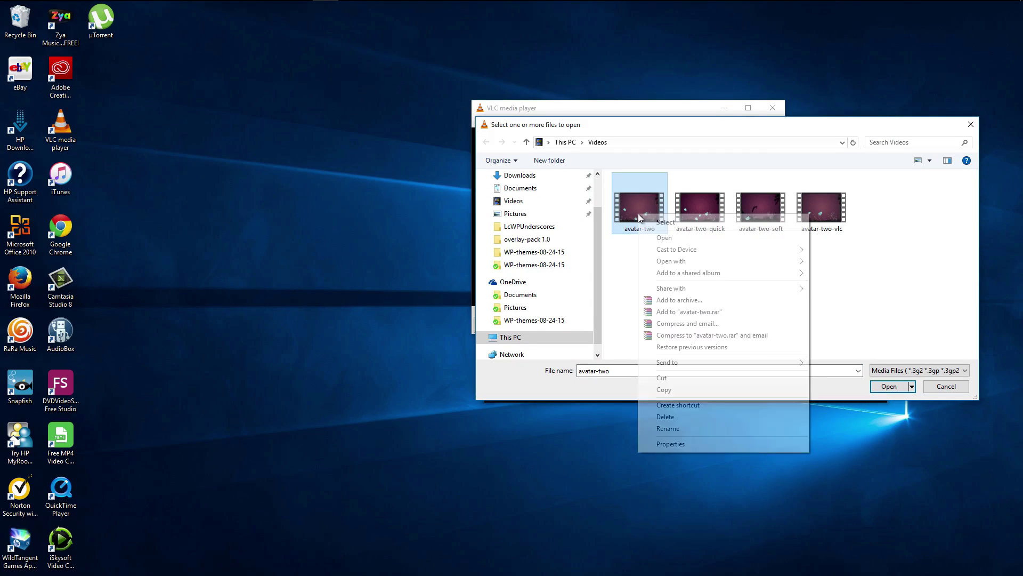
pyautogui.click(670, 444)
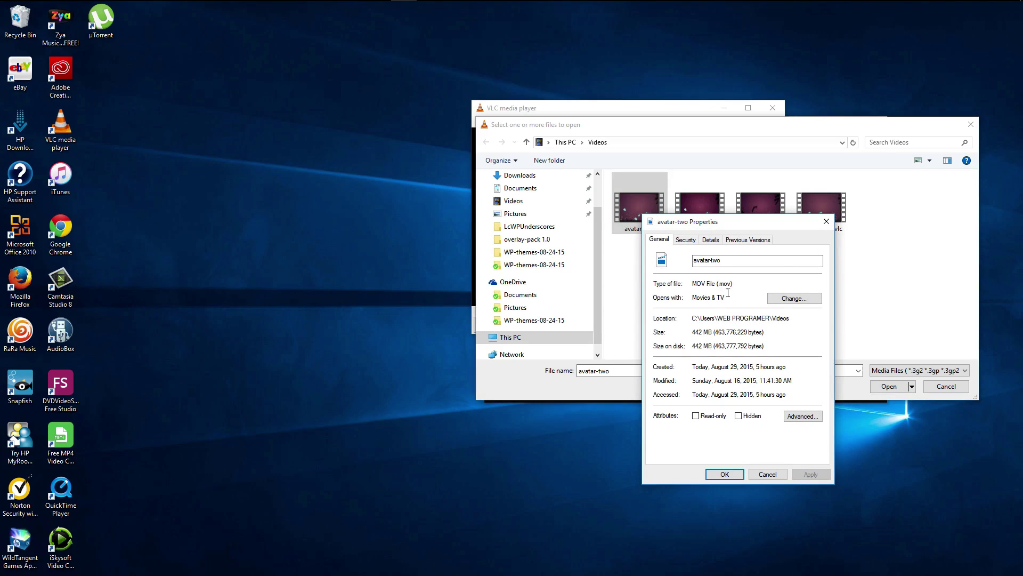
pyautogui.moveTo(732, 284); pyautogui.dragTo(697, 284)
pyautogui.click(725, 475)
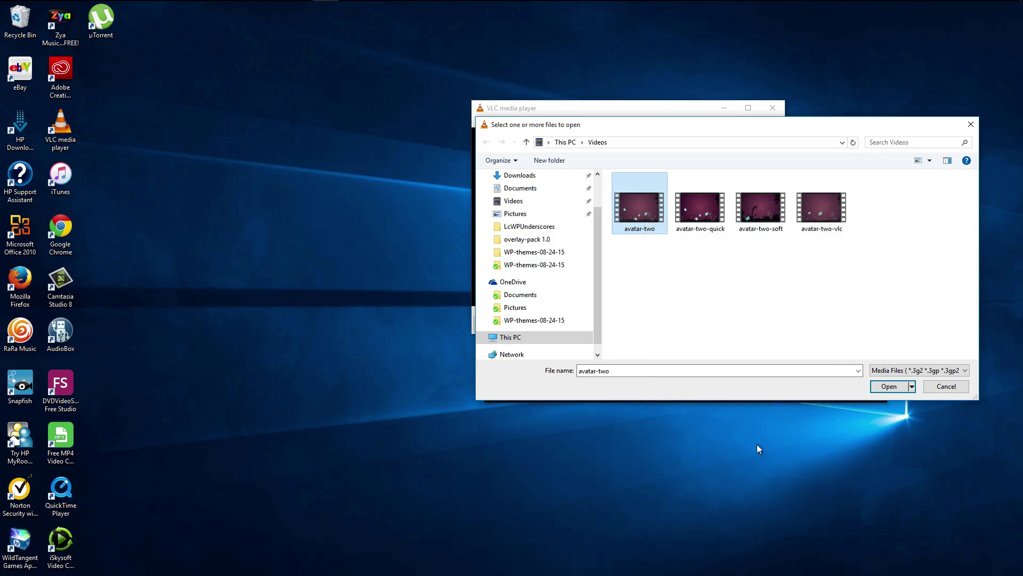
# Open avatar-two for playback and maximize the player window.
pyautogui.click(886, 386)
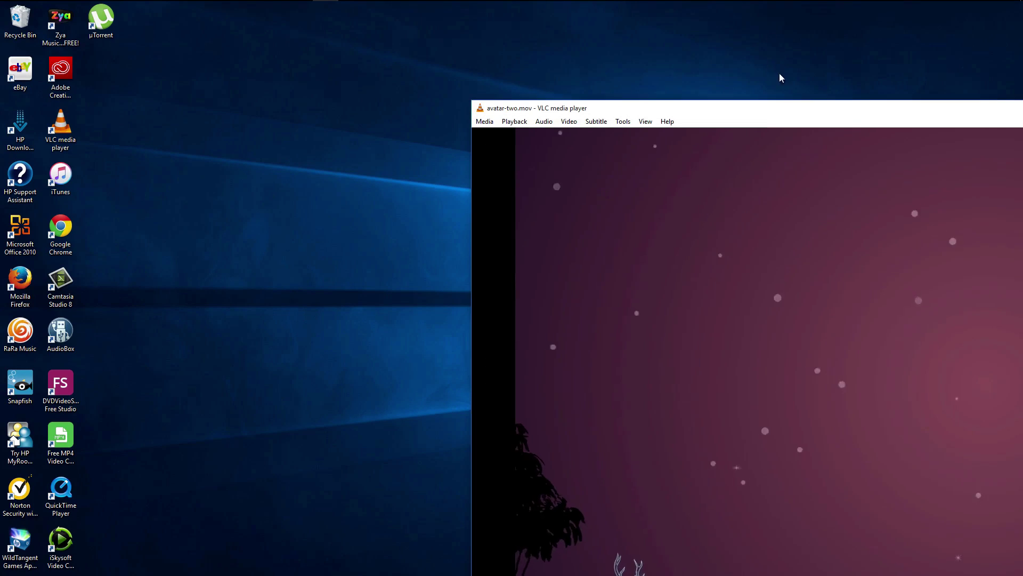
pyautogui.doubleClick(767, 107)
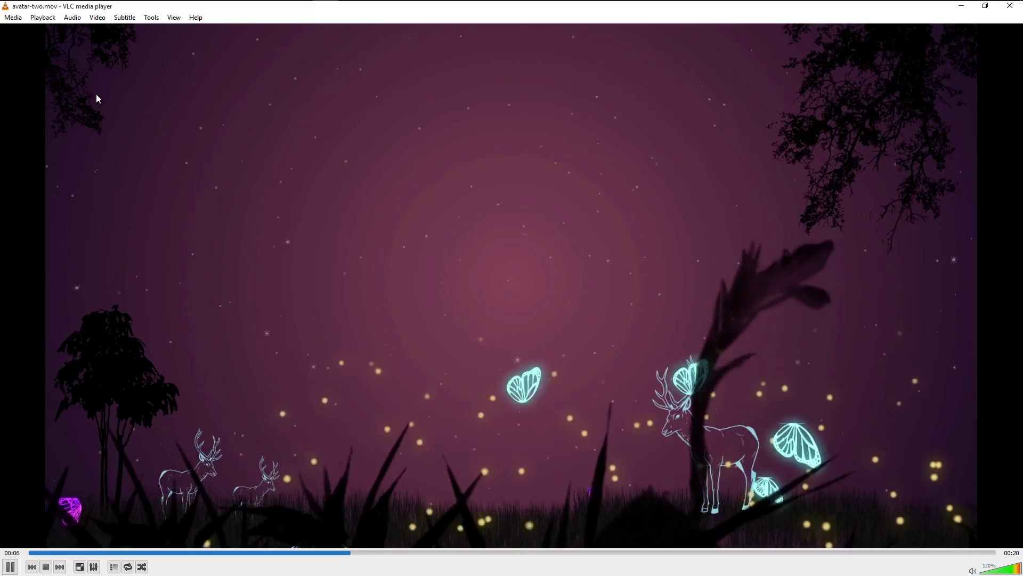
pyautogui.click(14, 19)
pyautogui.click(27, 31)
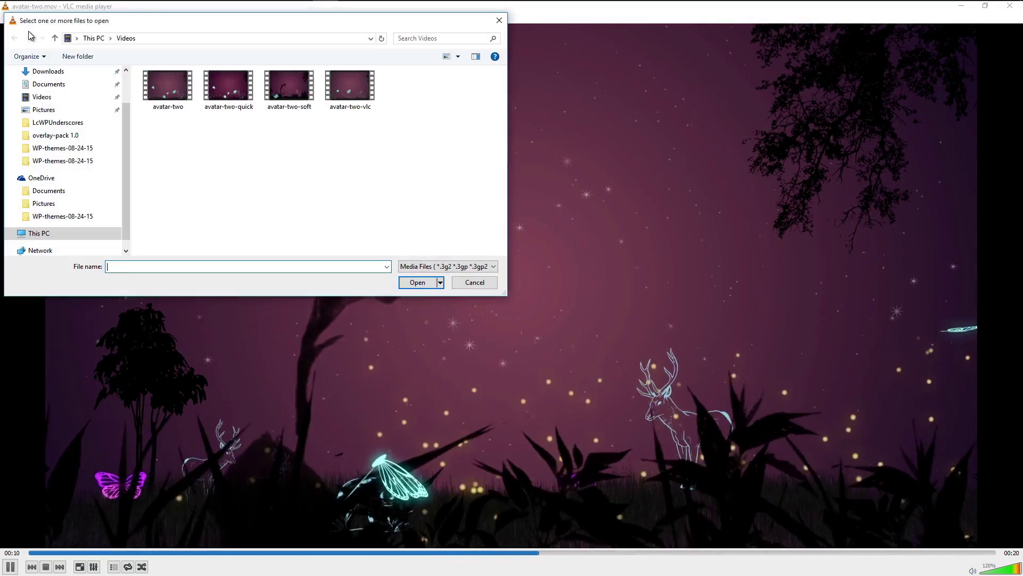
pyautogui.click(473, 283)
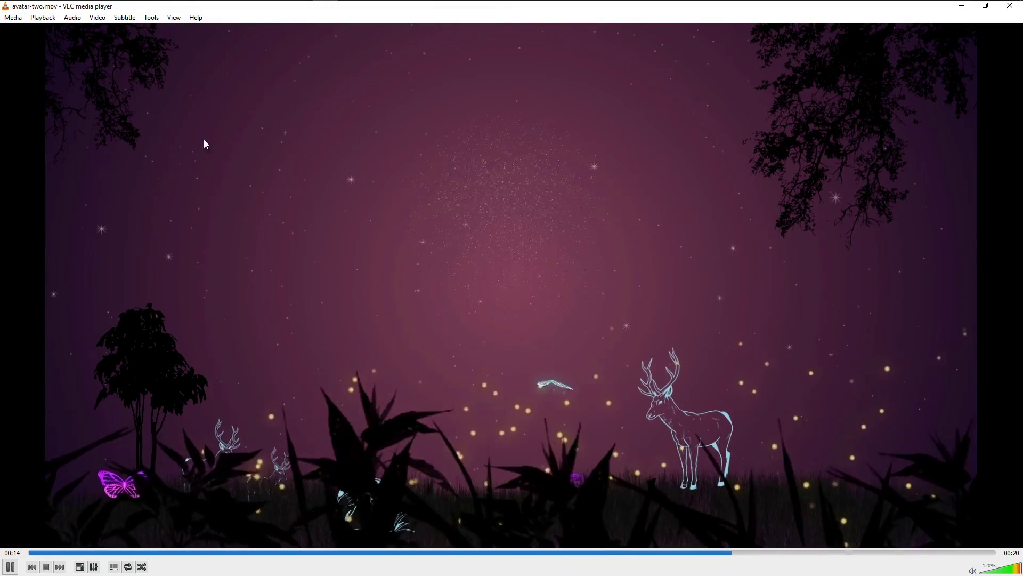
# Start a media conversion and add avatar-two.mov from Videos as the file to convert.
pyautogui.click(13, 17)
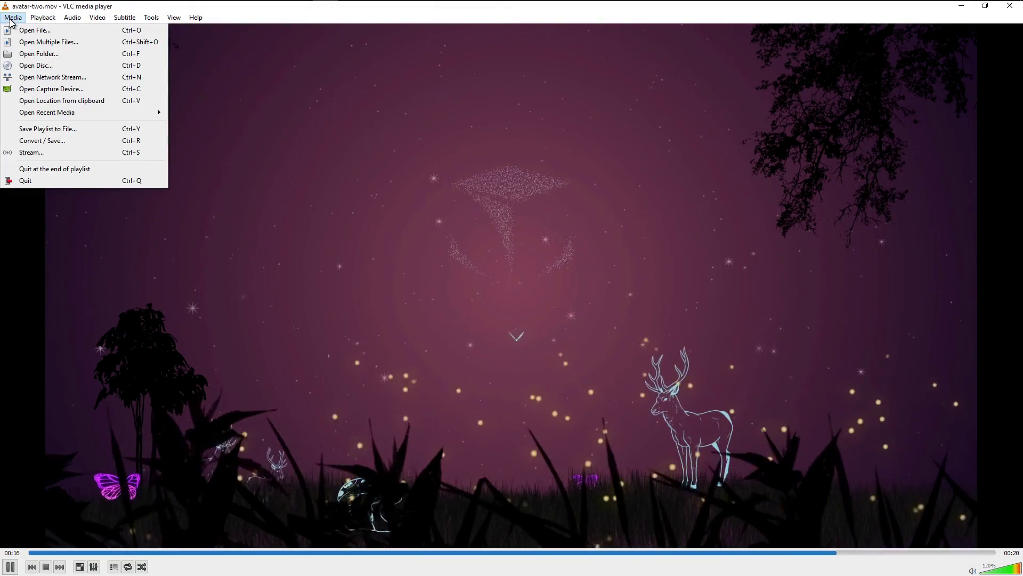
pyautogui.click(74, 142)
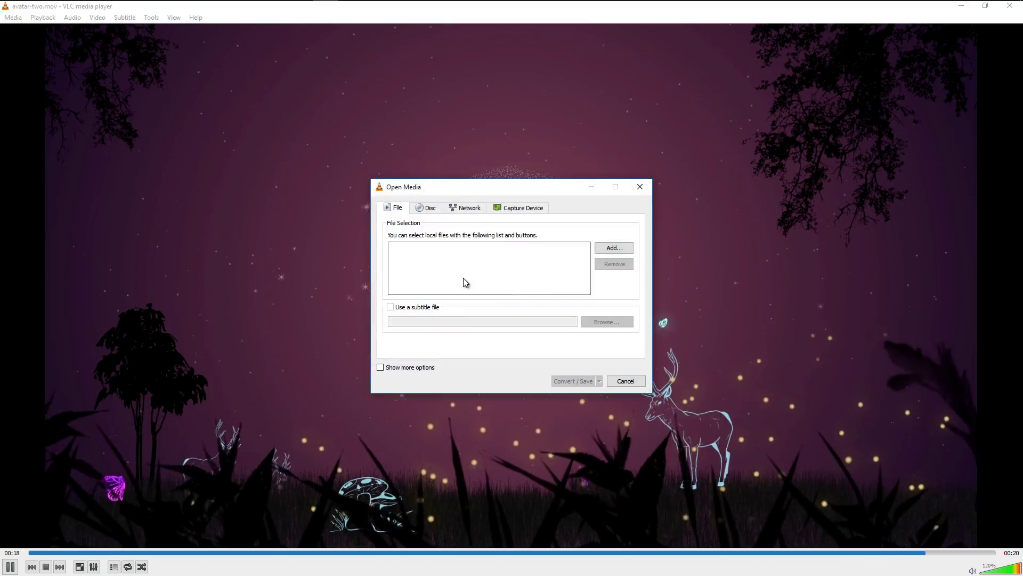
pyautogui.moveTo(487, 188); pyautogui.dragTo(612, 170)
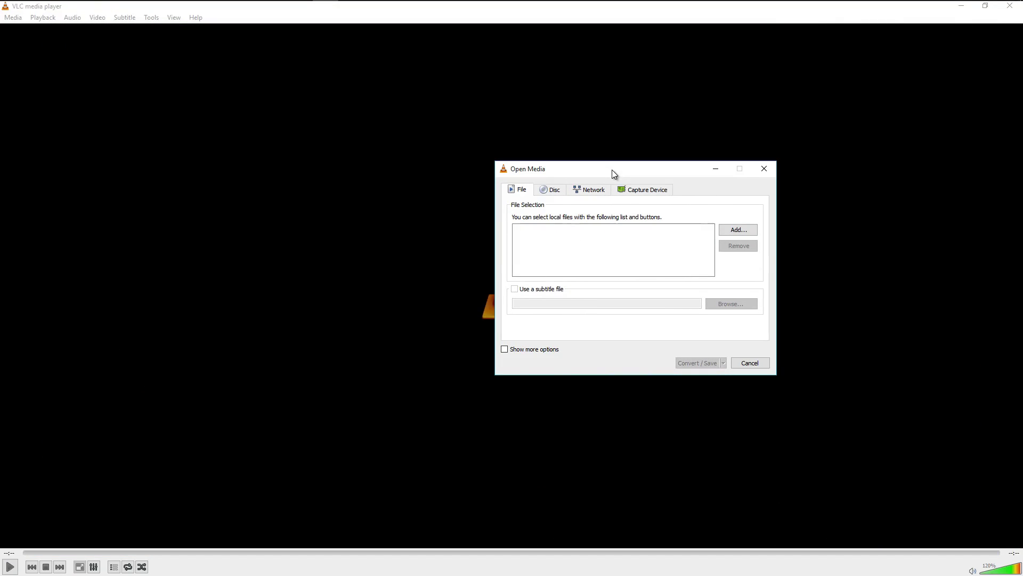
pyautogui.click(725, 231)
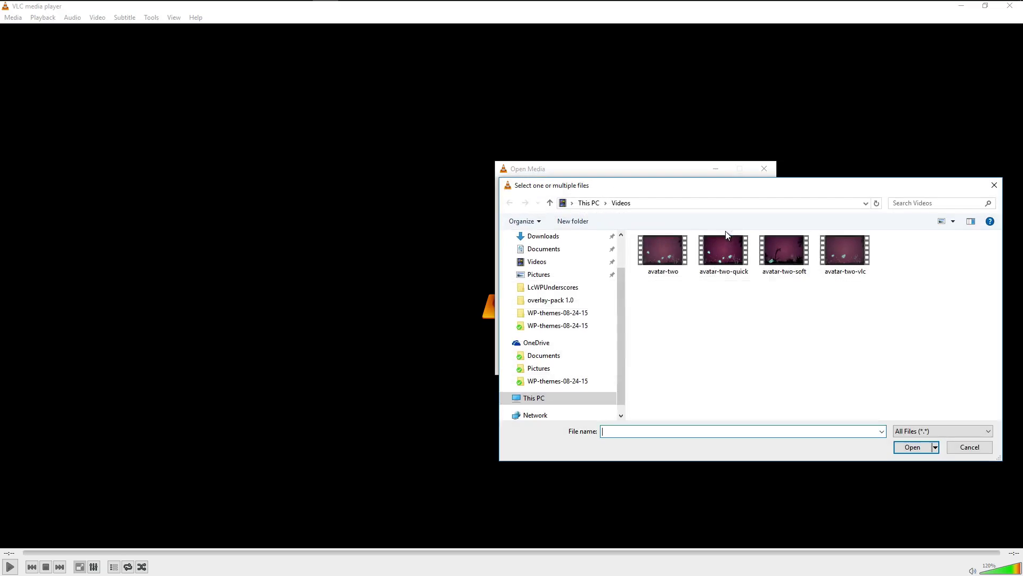
pyautogui.click(656, 260)
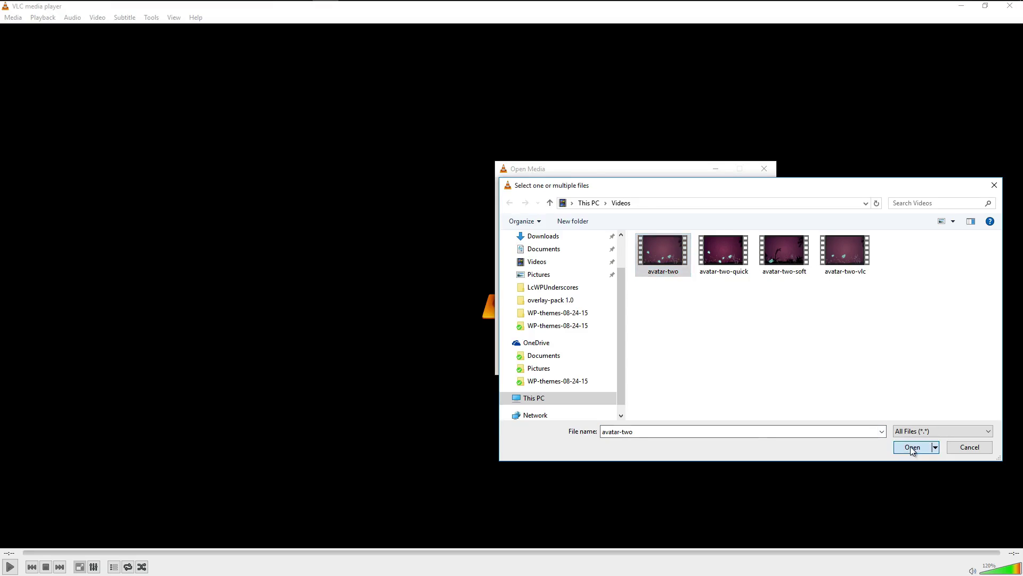
pyautogui.click(910, 446)
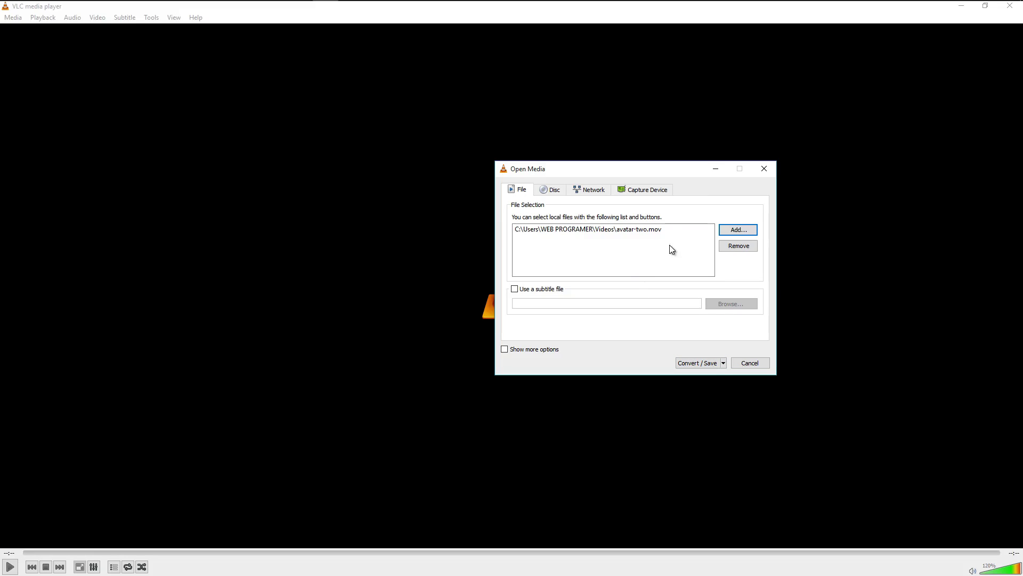
pyautogui.click(719, 363)
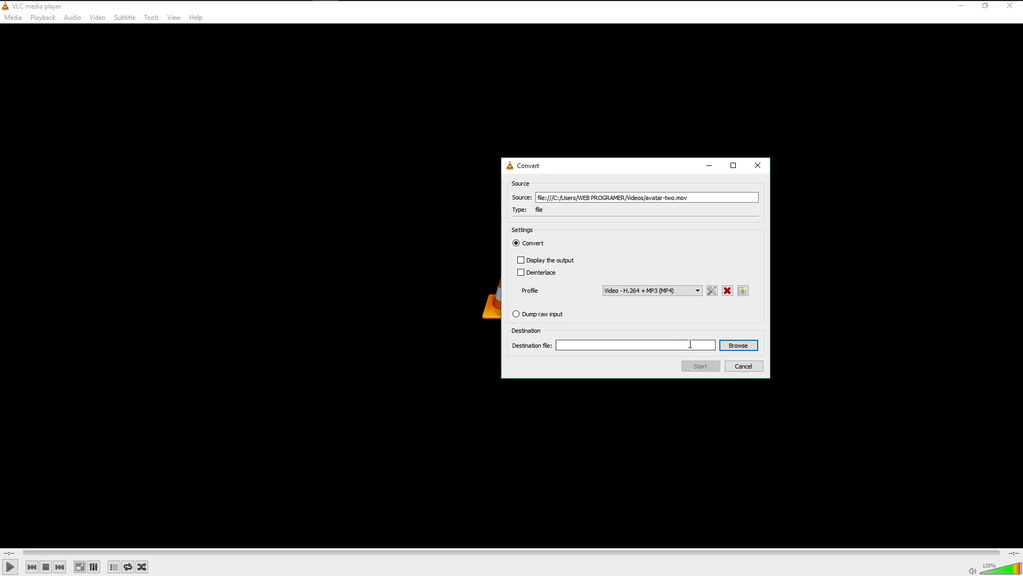
pyautogui.click(737, 366)
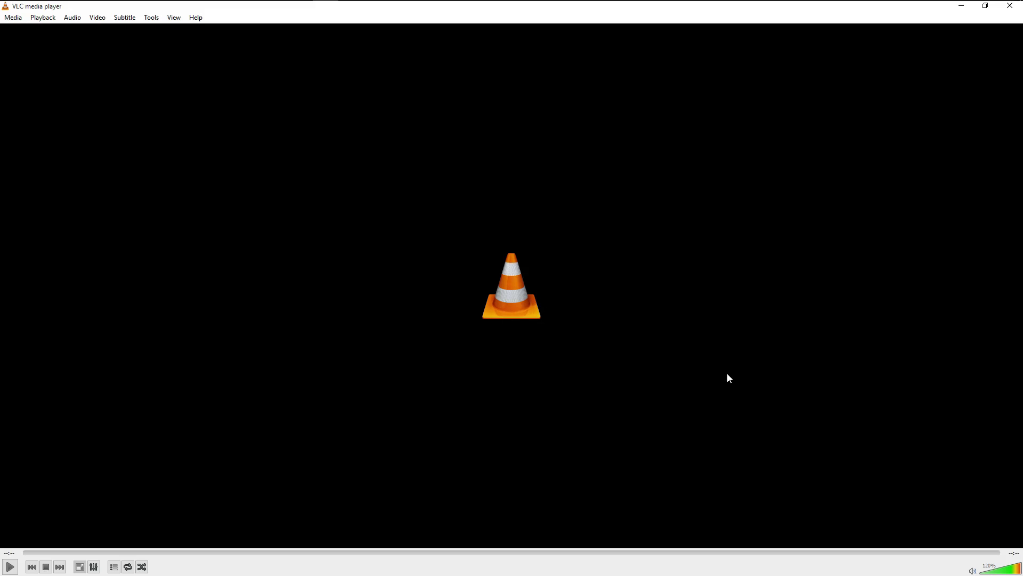
pyautogui.click(13, 17)
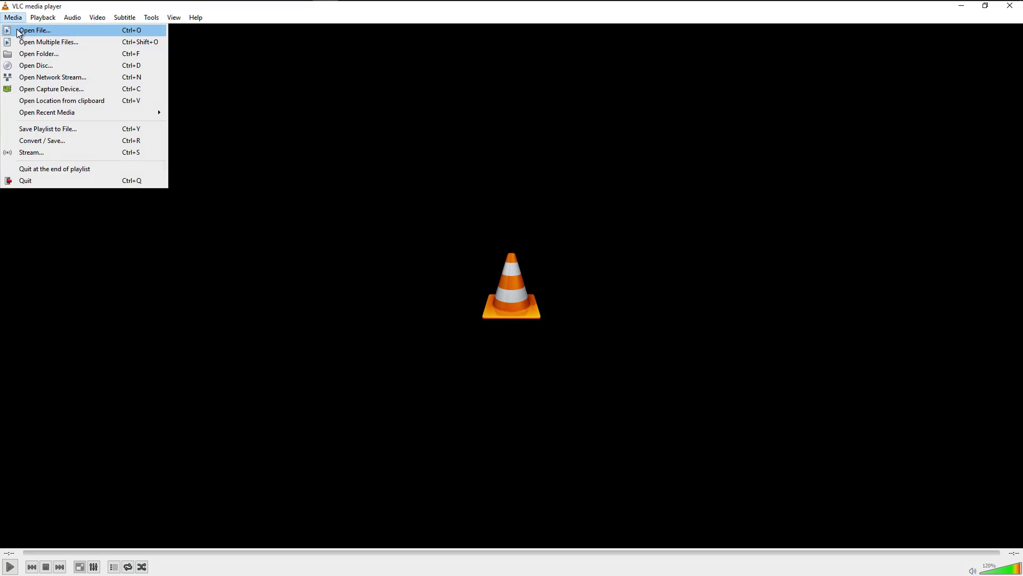
pyautogui.click(17, 30)
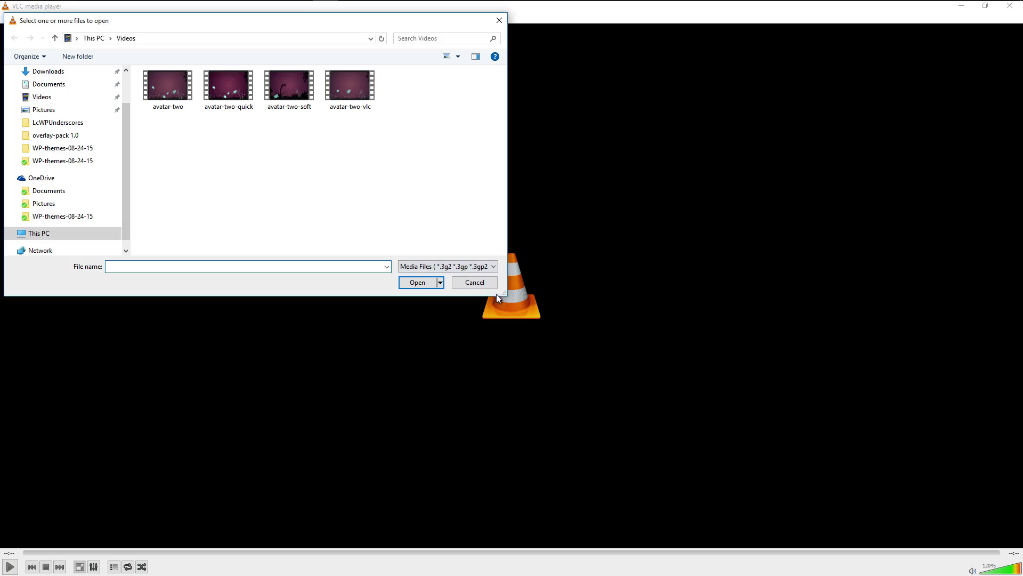
pyautogui.click(491, 287)
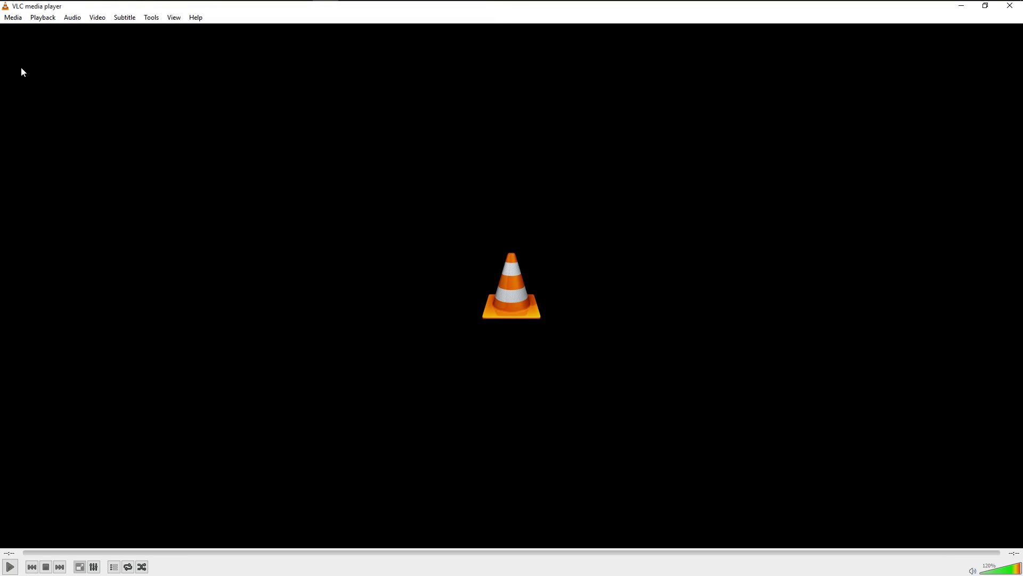
# Open the conversion settings for avatar-two.mov using the Convert option, and move the settings window aside.
pyautogui.click(12, 17)
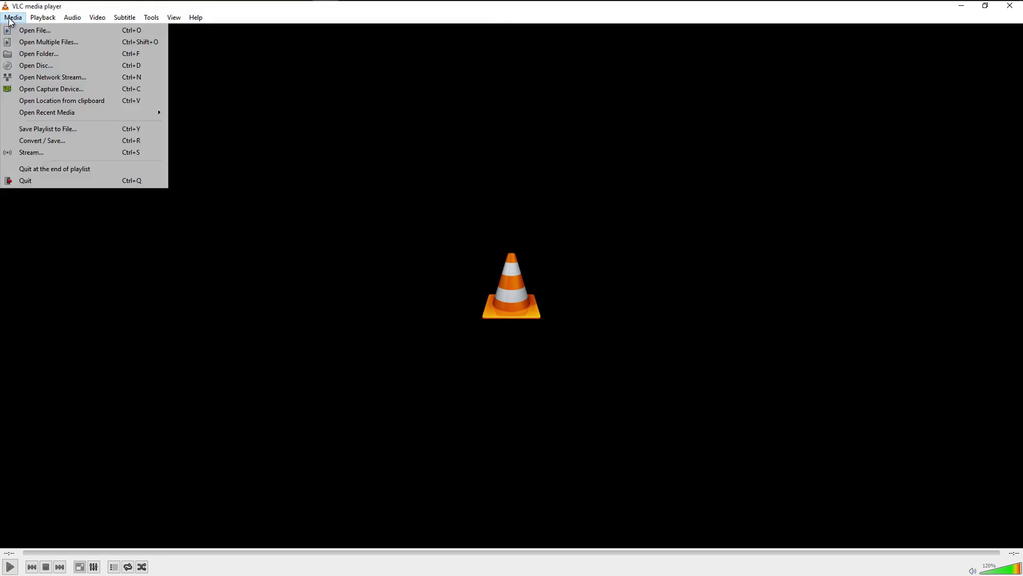
pyautogui.click(68, 142)
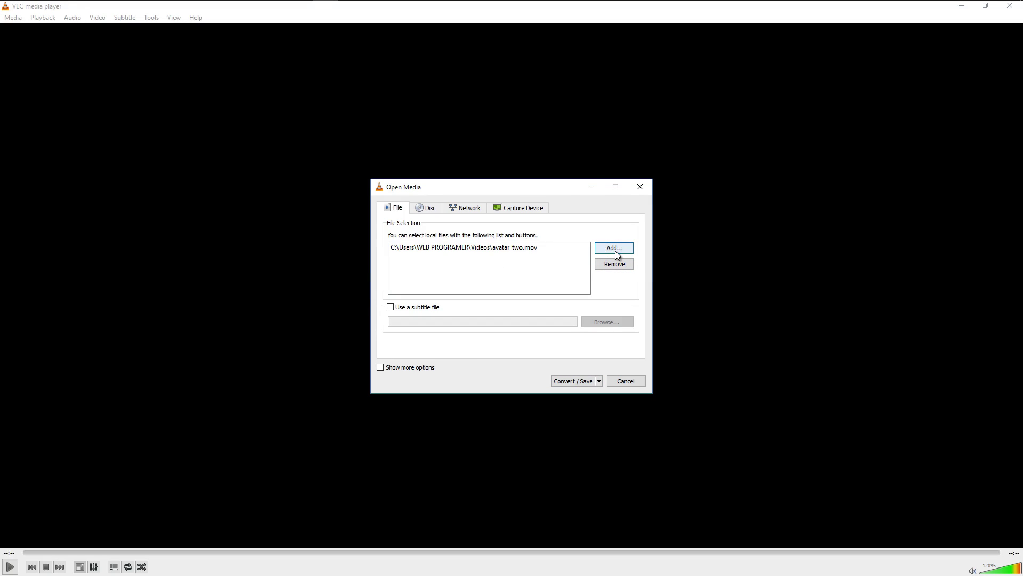
pyautogui.click(600, 381)
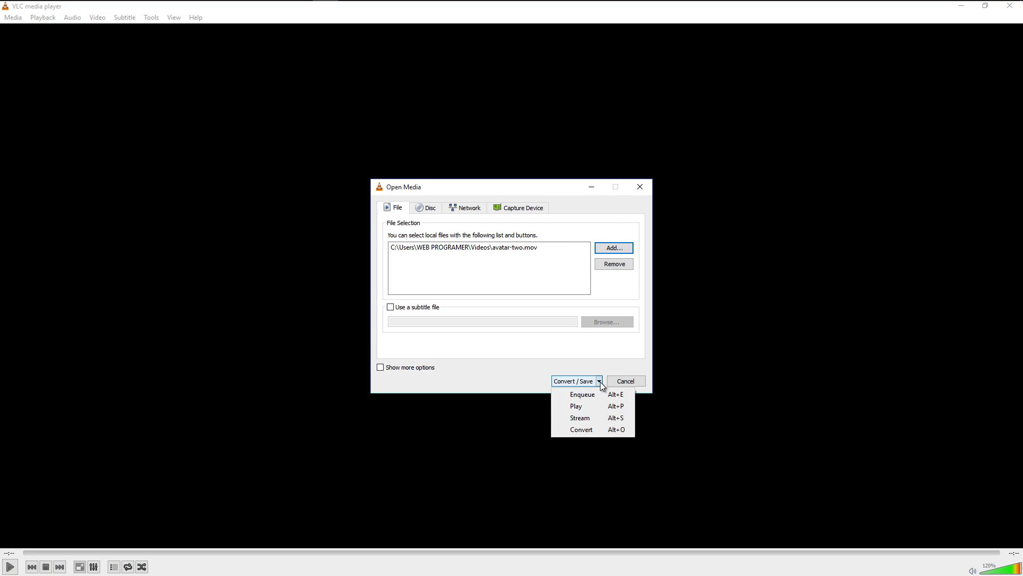
pyautogui.click(593, 429)
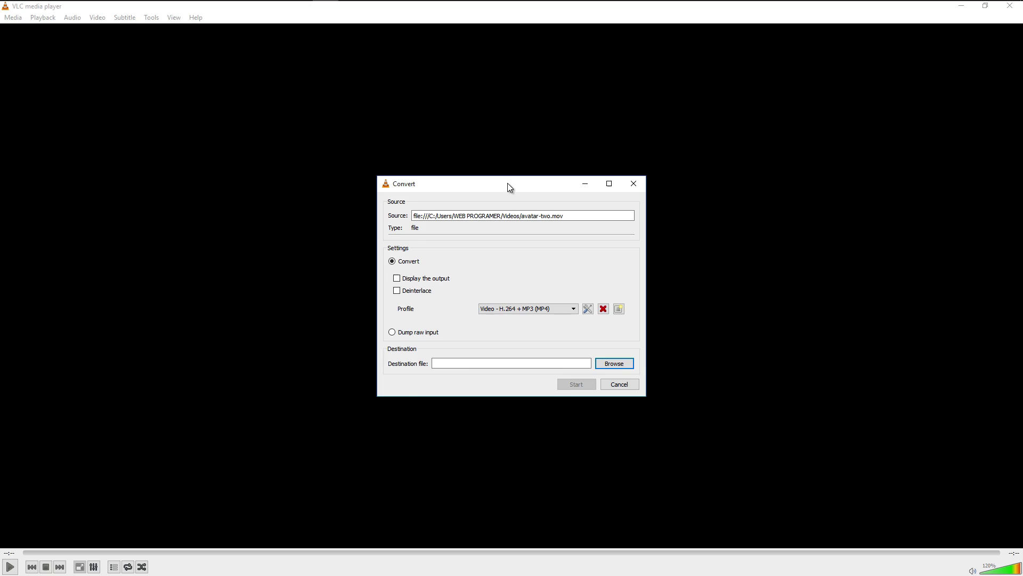
pyautogui.moveTo(507, 183); pyautogui.dragTo(735, 208)
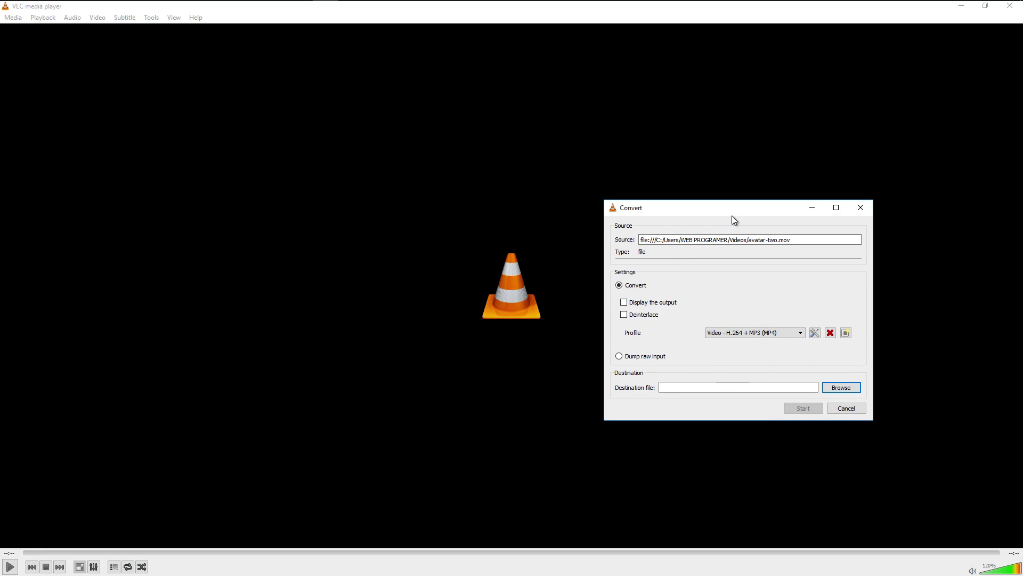
# Look through the available conversion profiles and keep Video - H.264 + MP3 (MP4).
pyautogui.click(749, 333)
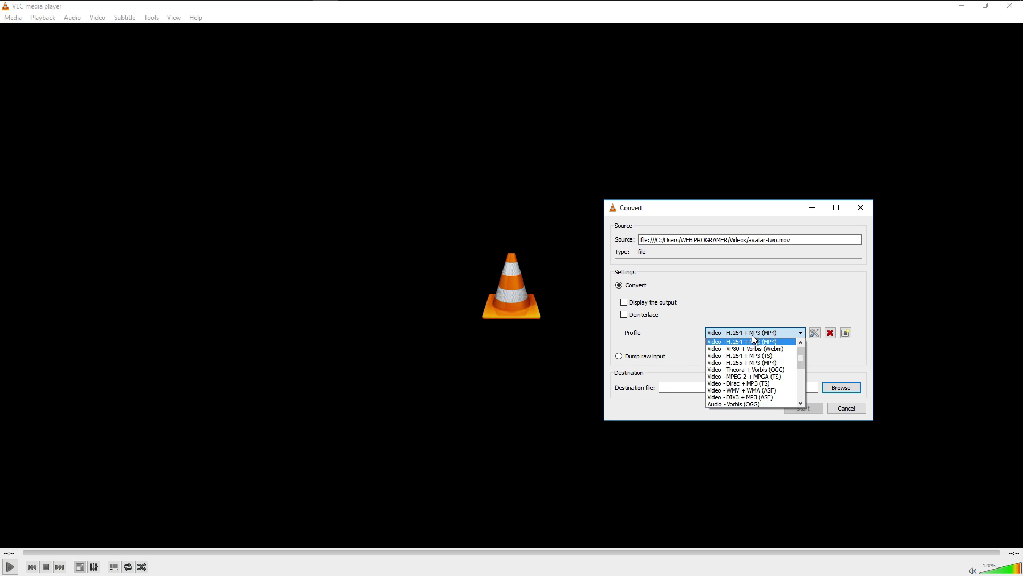
pyautogui.moveTo(800, 359)
pyautogui.mouseDown()
pyautogui.moveTo(801, 395)
pyautogui.moveTo(801, 360)
pyautogui.mouseUp()
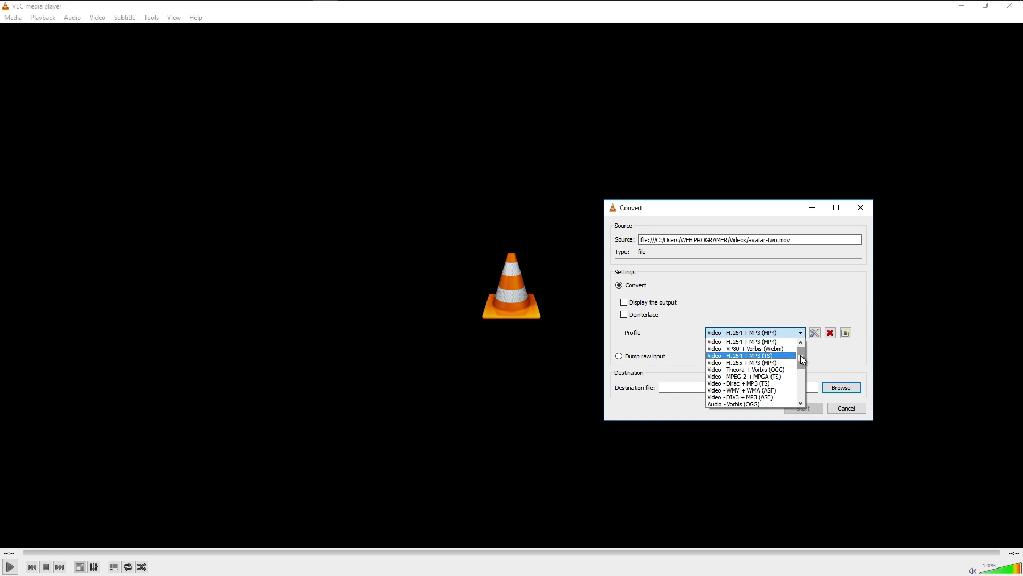
pyautogui.click(765, 340)
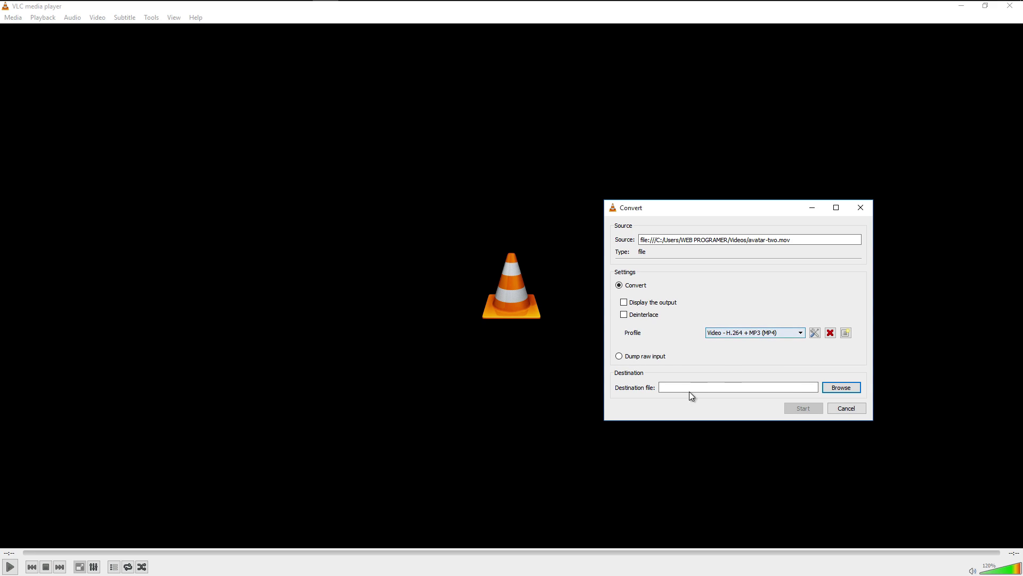
# Set the conversion's destination file to testing in the Videos folder, saved as an MP4 container.
pyautogui.click(830, 388)
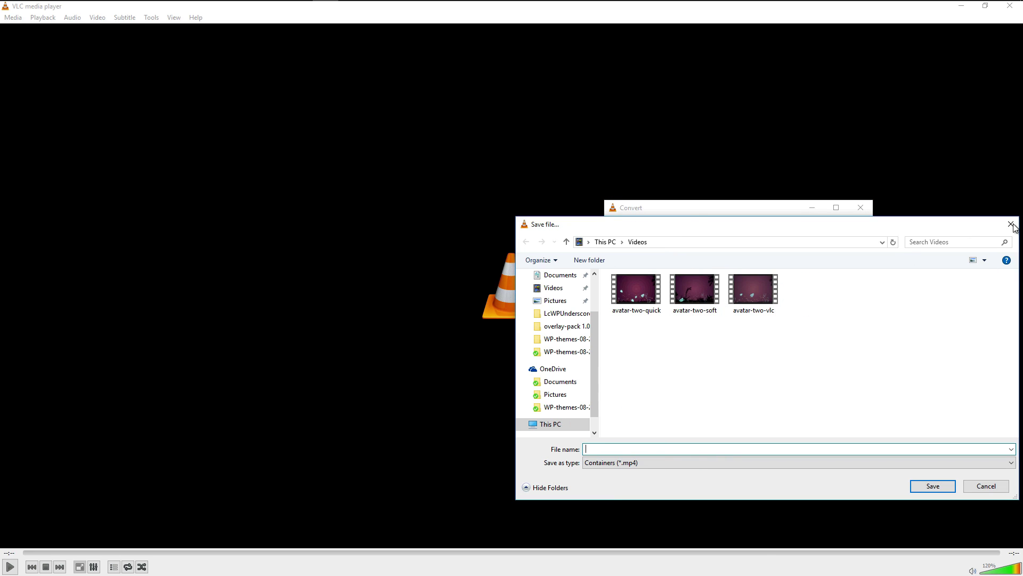
pyautogui.click(1012, 225)
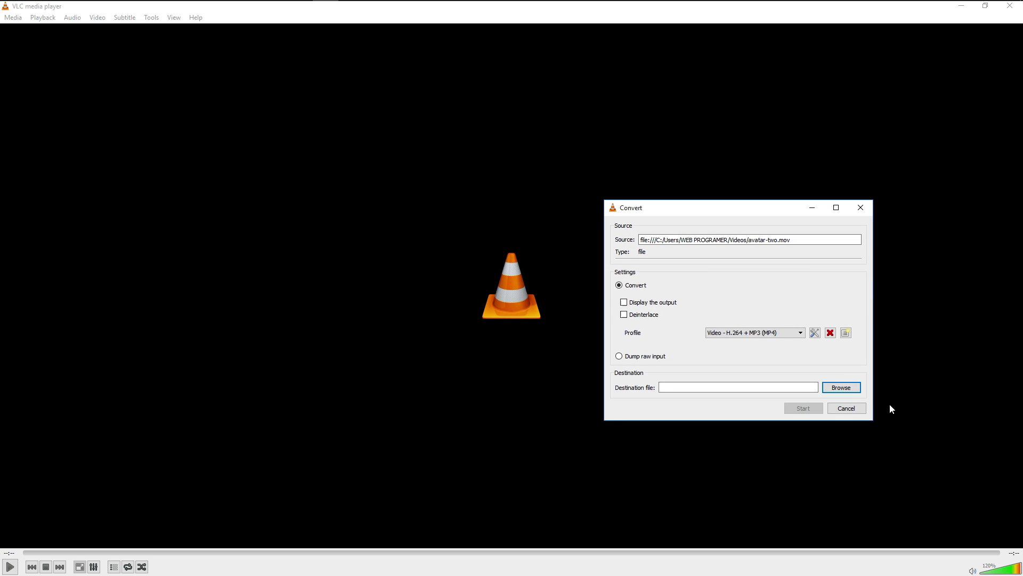
pyautogui.click(827, 390)
pyautogui.write('test')
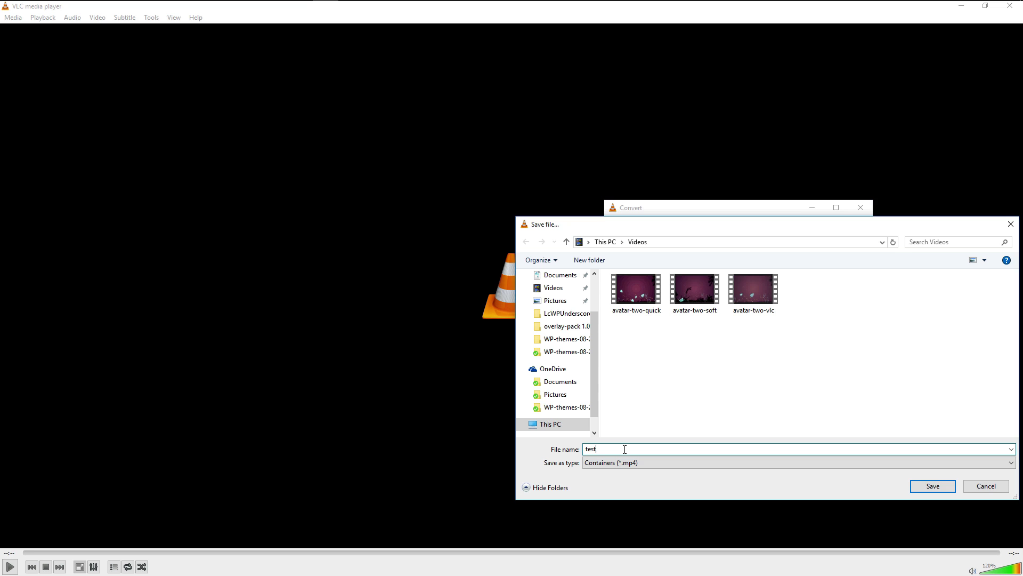
pyautogui.write('ing')
pyautogui.click(933, 486)
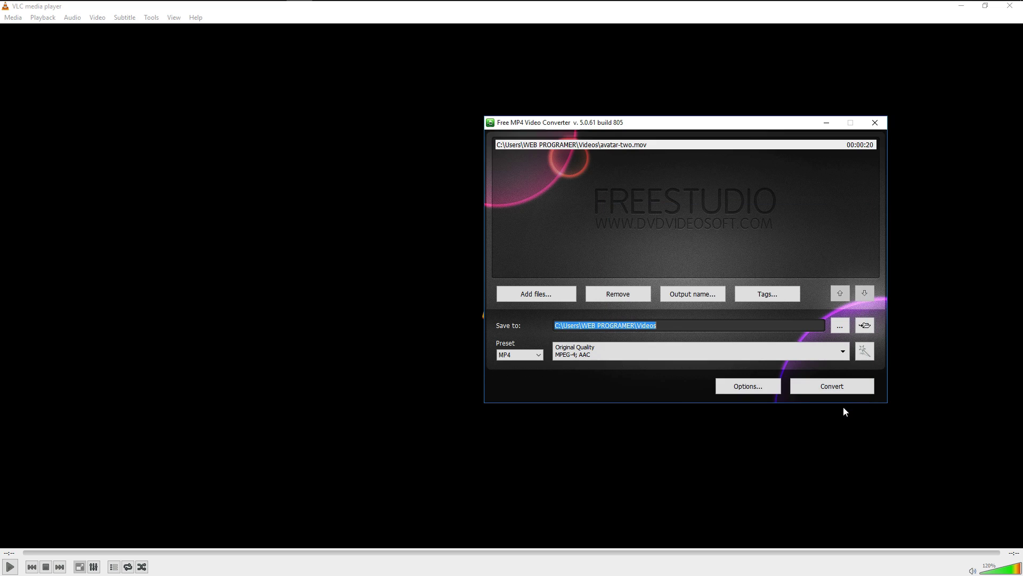
# Arrange the Free MP4 Video Converter window beside the File Explorer window showing the Videos folder.
pyautogui.moveTo(634, 113); pyautogui.dragTo(918, 121)
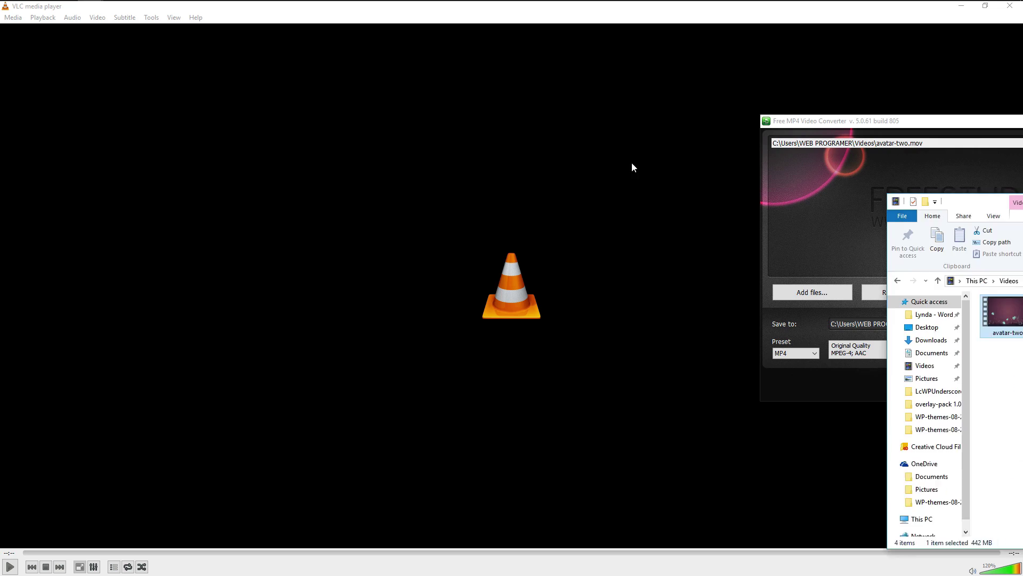
pyautogui.moveTo(996, 206); pyautogui.dragTo(400, 143)
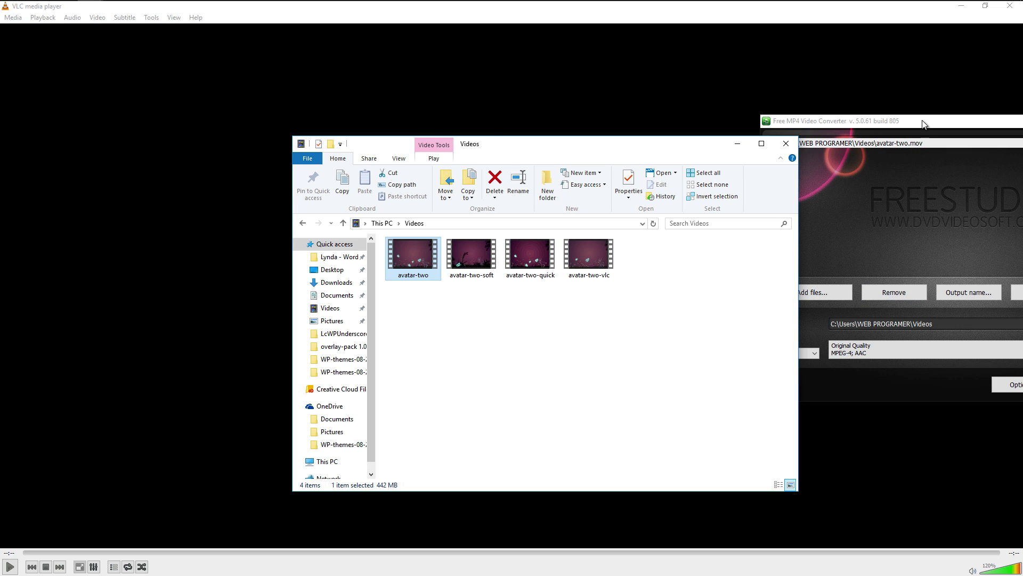
pyautogui.moveTo(902, 129); pyautogui.dragTo(825, 137)
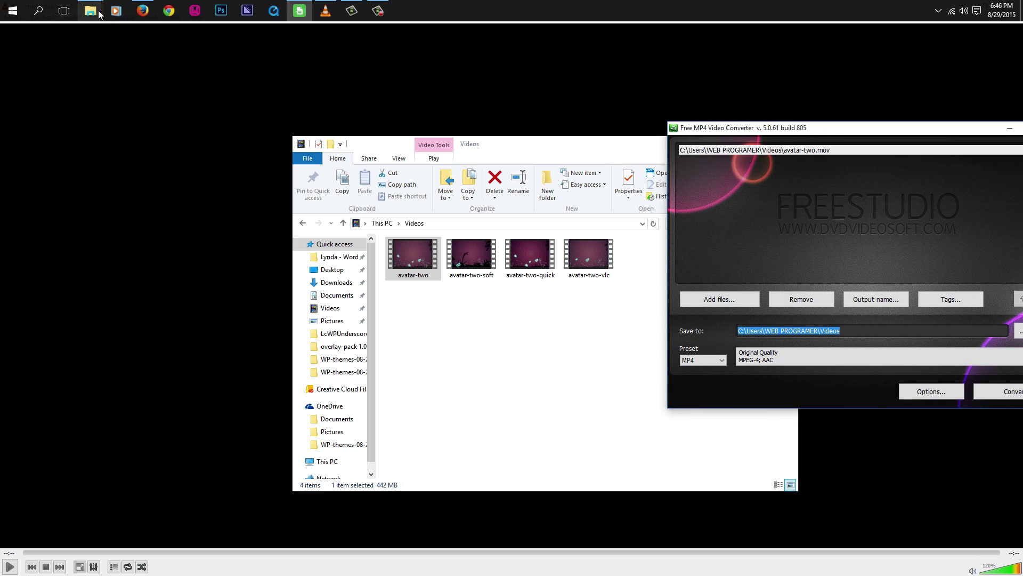
# Switch to Firefox to look over the DVDVideoSoft free software download page, and minimize the browser again.
pyautogui.click(142, 10)
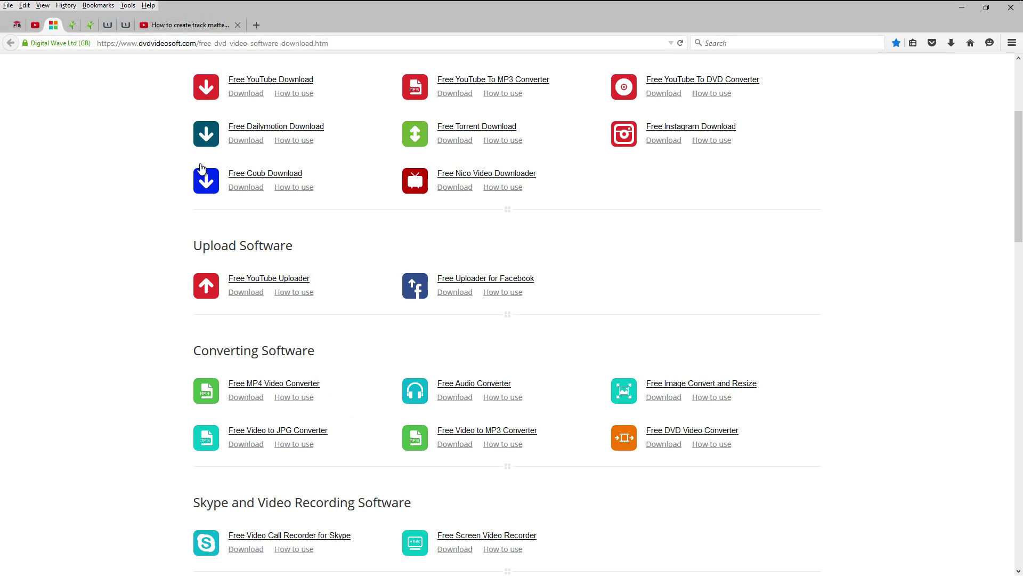
pyautogui.scroll(3, 119, 82)
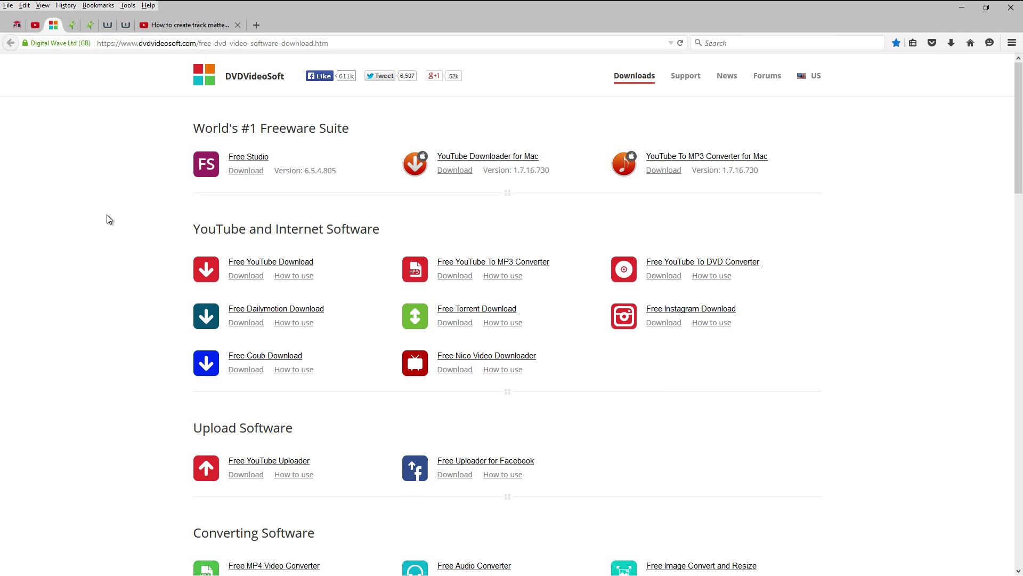
pyautogui.click(961, 8)
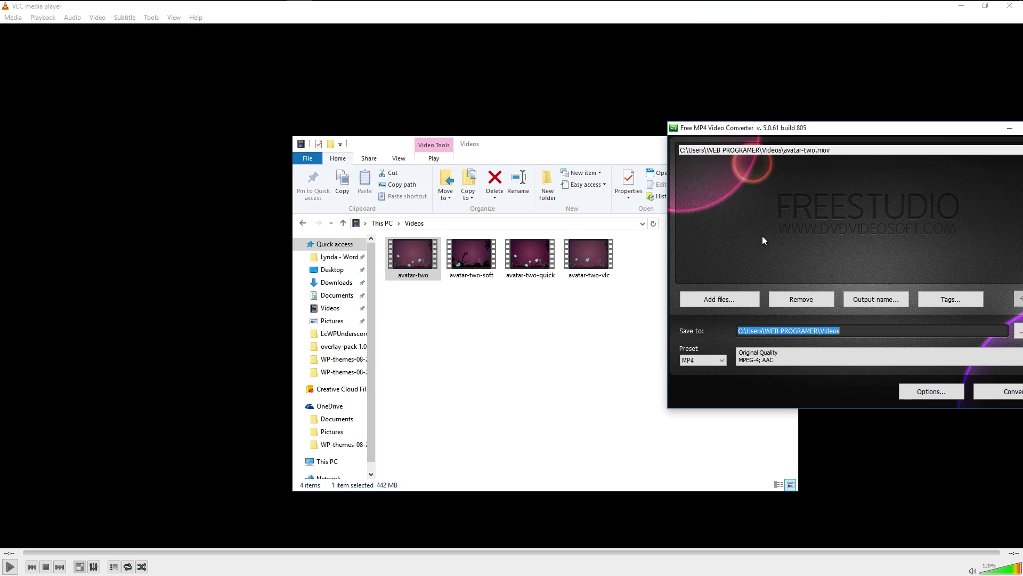
# Play avatar-two-soft from the Videos folder in VLC media player to check its quality, and close the player window.
pyautogui.click(475, 265)
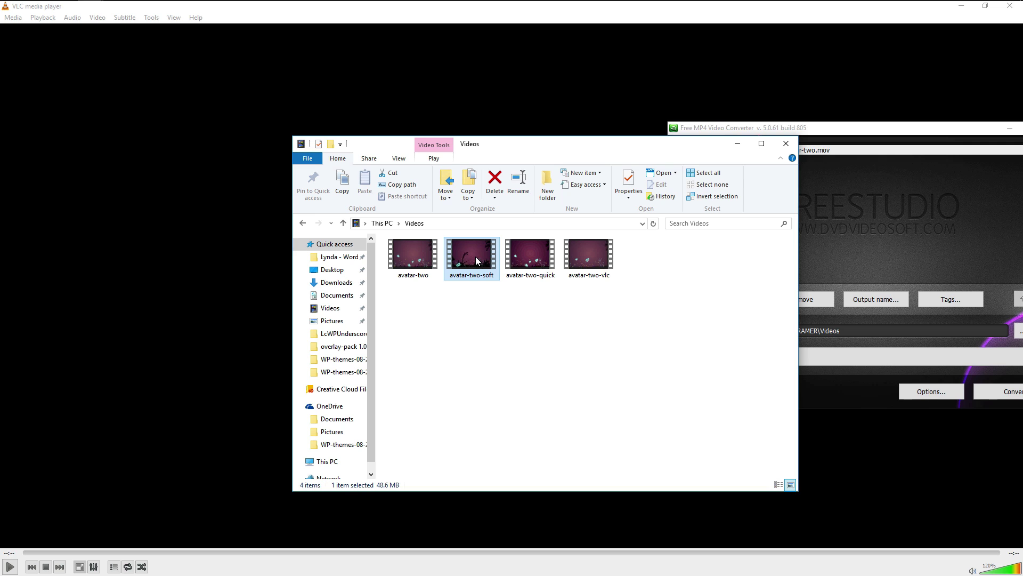
pyautogui.rightClick(476, 257)
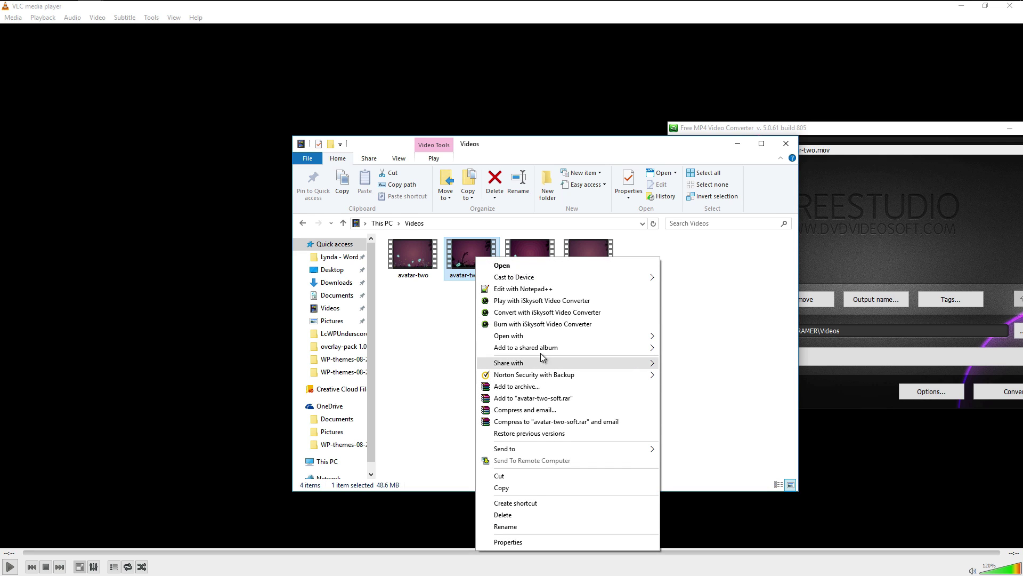
pyautogui.moveTo(543, 337)
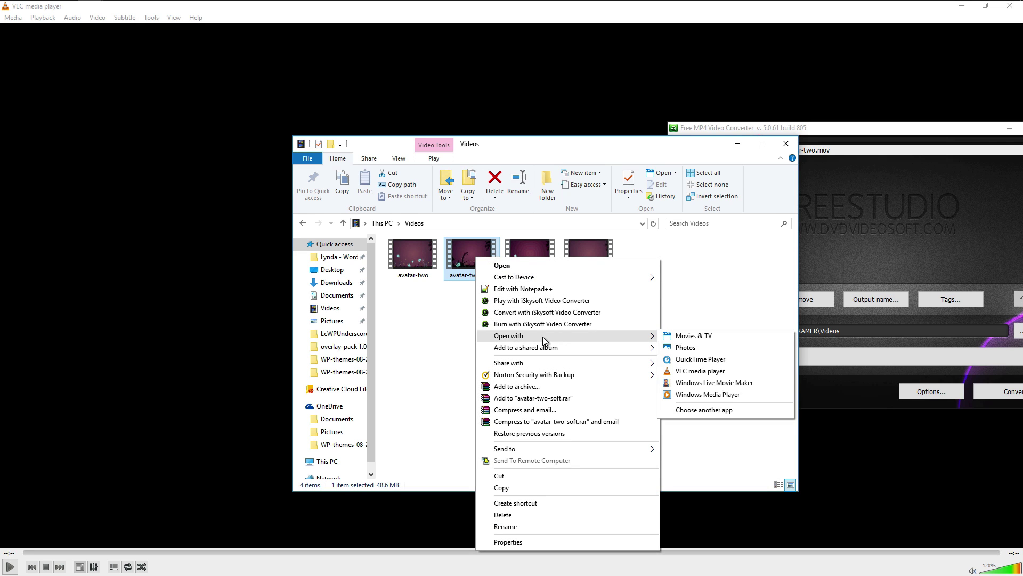
pyautogui.click(713, 371)
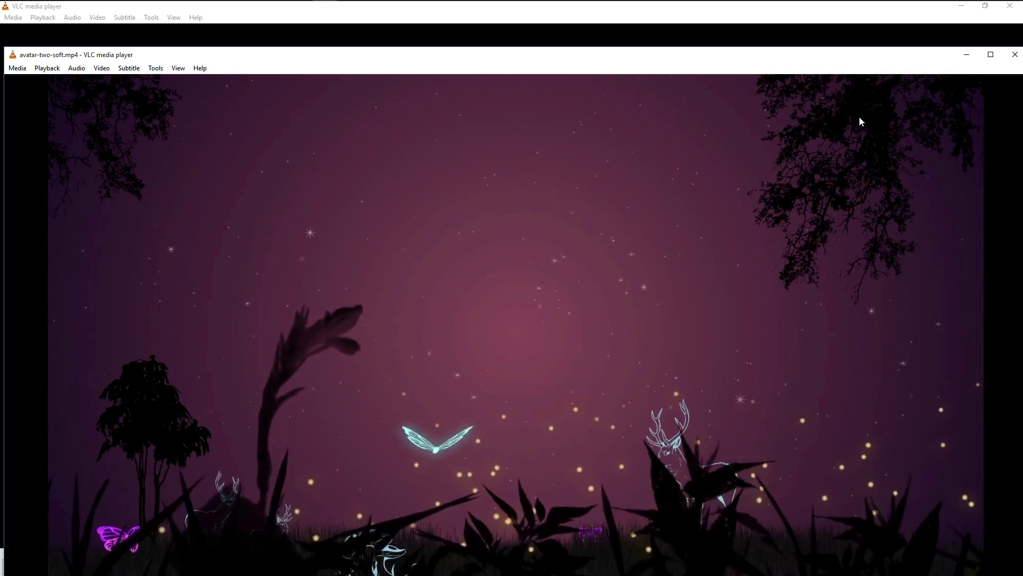
pyautogui.click(1015, 55)
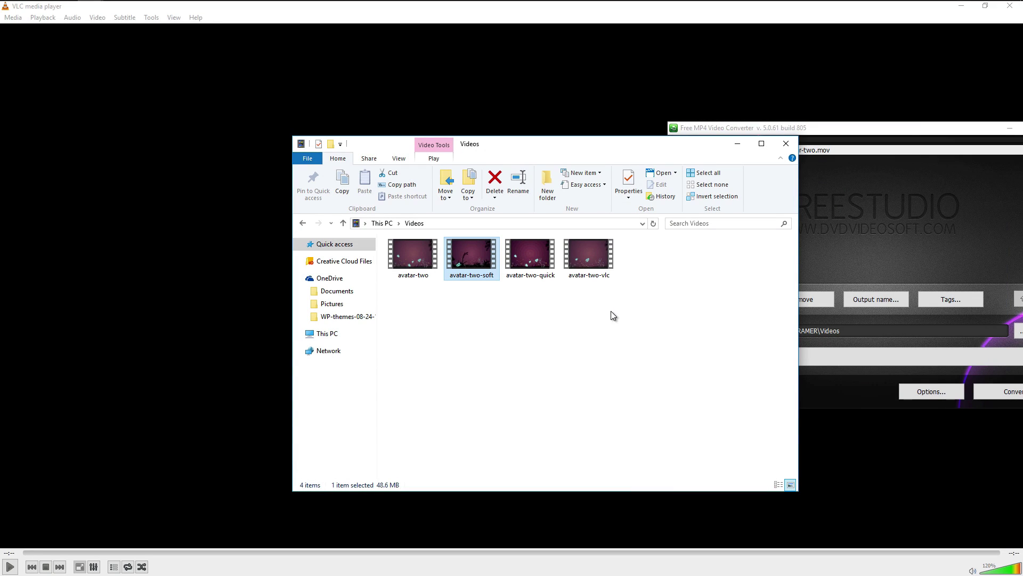
# Play avatar-two-quick from the Videos folder in VLC media player to check its quality, and close the player window.
pyautogui.click(536, 266)
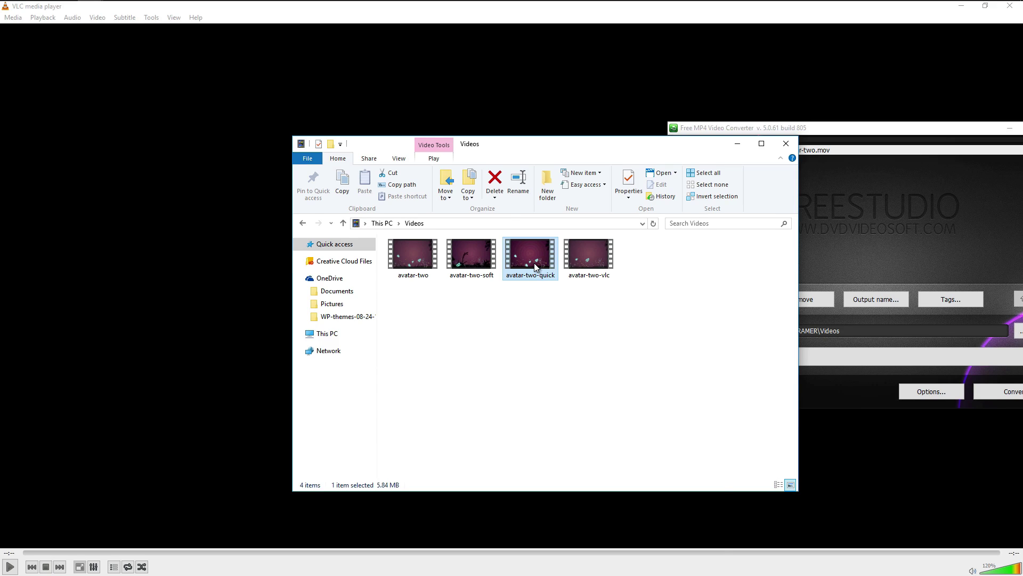
pyautogui.rightClick(535, 266)
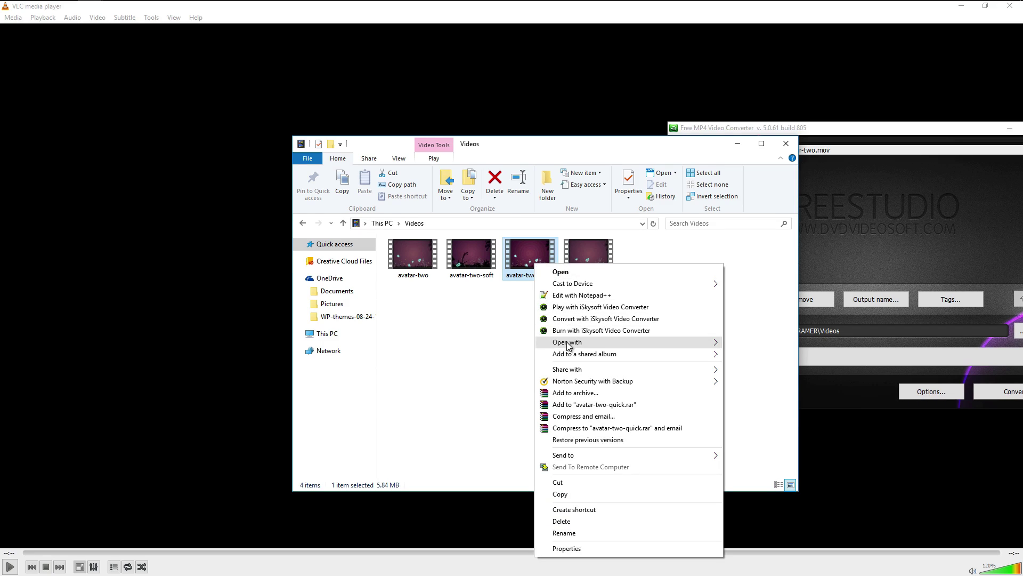
pyautogui.moveTo(677, 344)
pyautogui.click(742, 378)
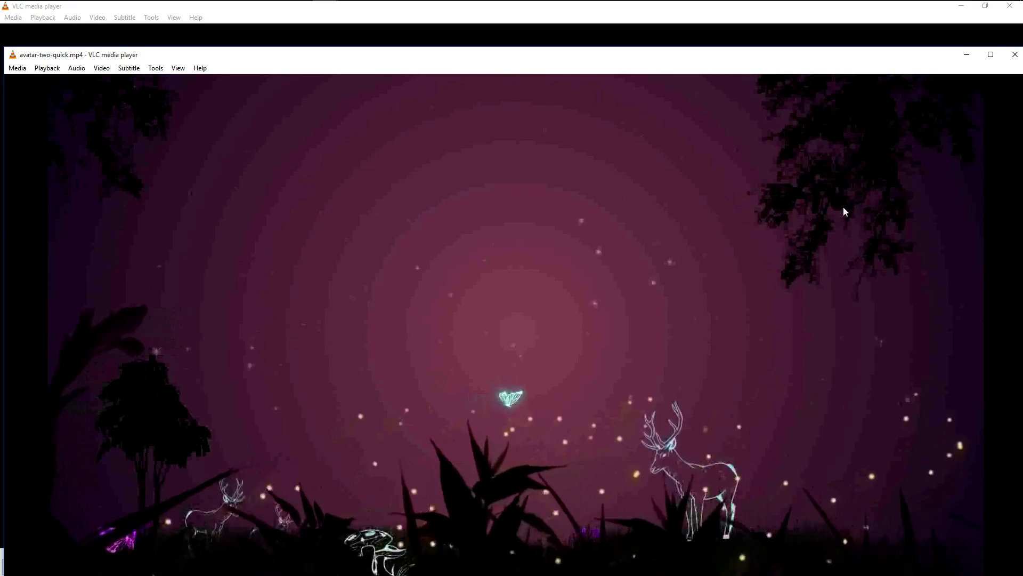
pyautogui.click(1014, 56)
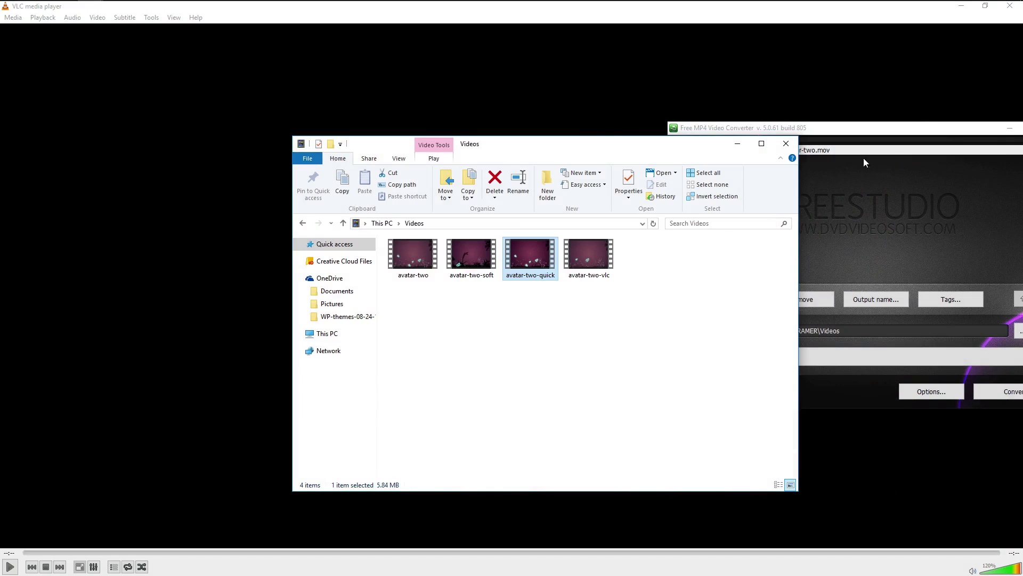
# Play avatar-two-vlc from the Videos folder in VLC media player, with the player window maximized, to check its quality.
pyautogui.moveTo(596, 262)
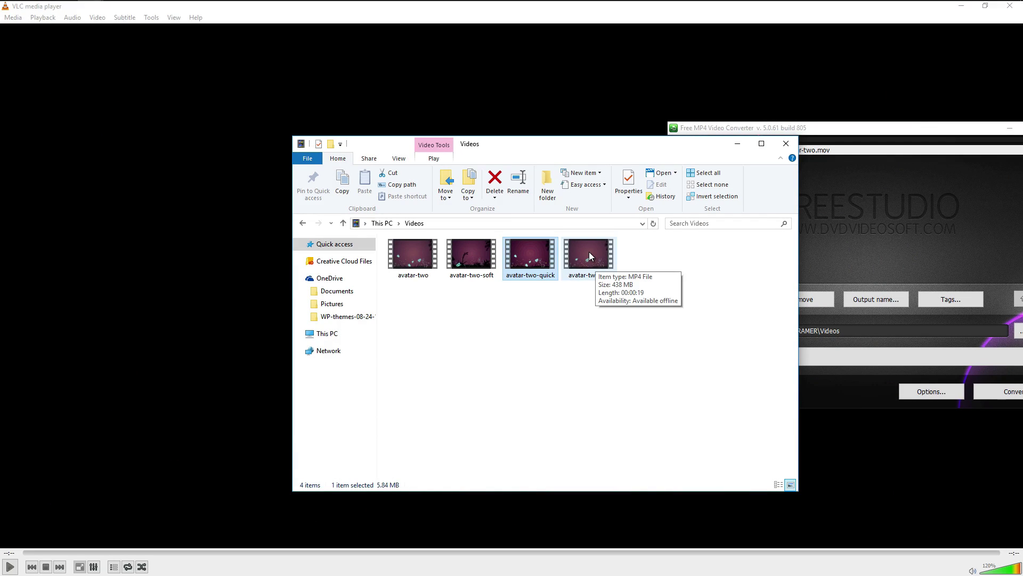
pyautogui.rightClick(589, 251)
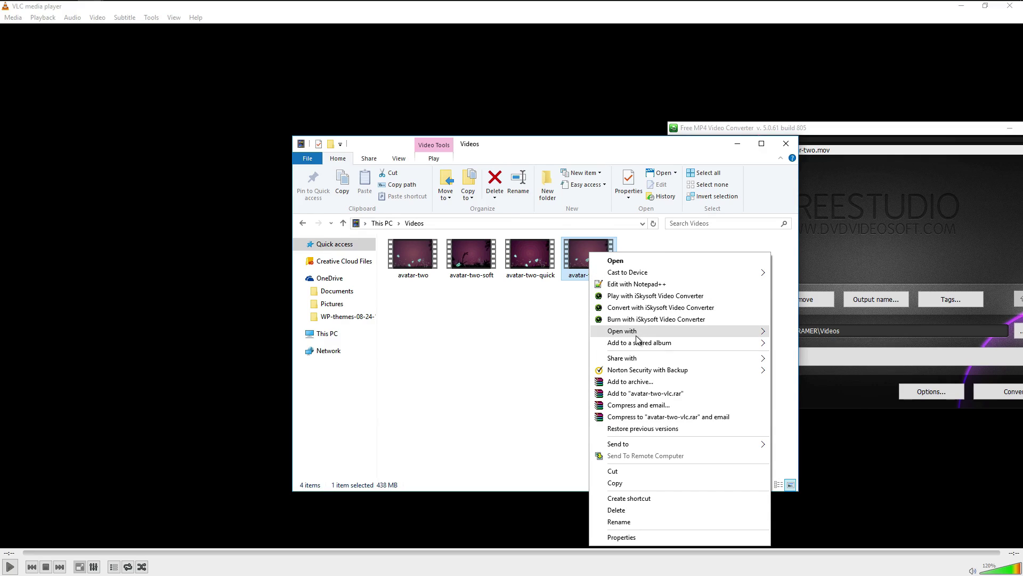
pyautogui.moveTo(634, 331)
pyautogui.click(808, 367)
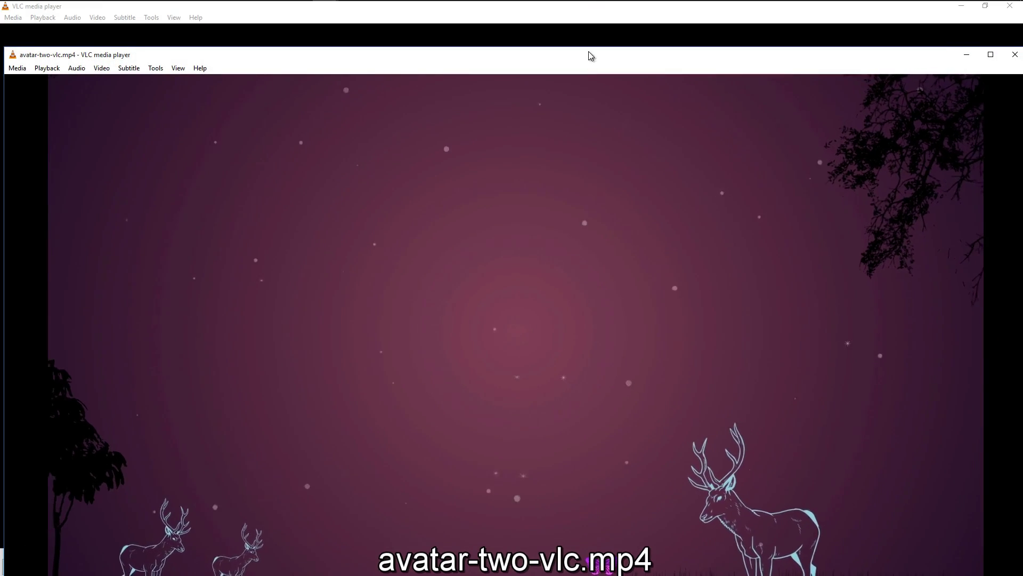
pyautogui.moveTo(588, 51); pyautogui.dragTo(590, 4)
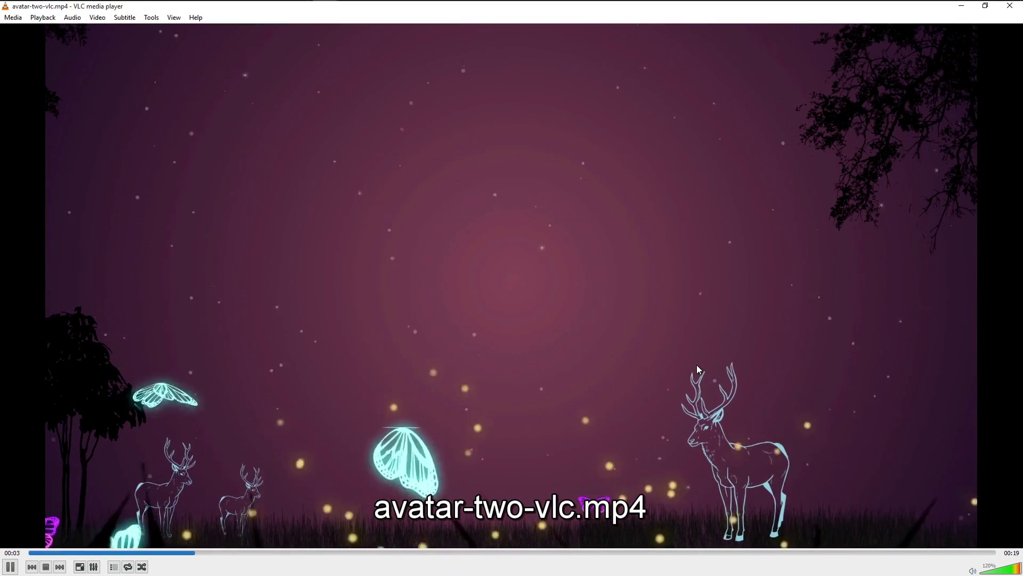